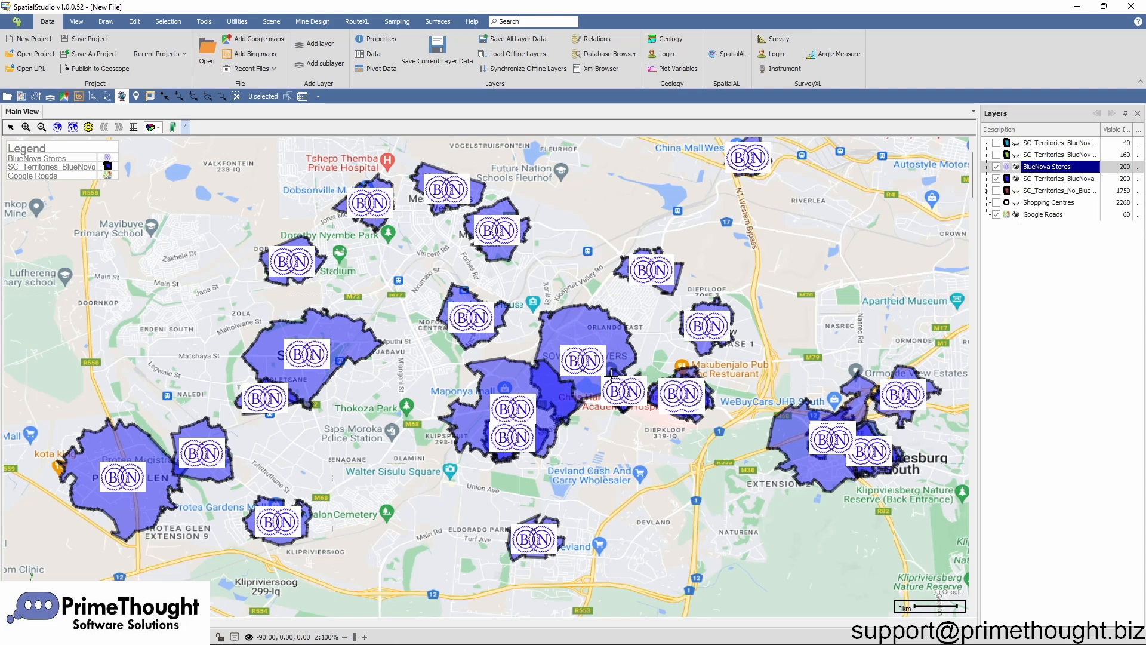
Step: Open the SC_Territories_BlueNova layer data and examine the Turnover values of the stores
drag(979, 175, 967, 175)
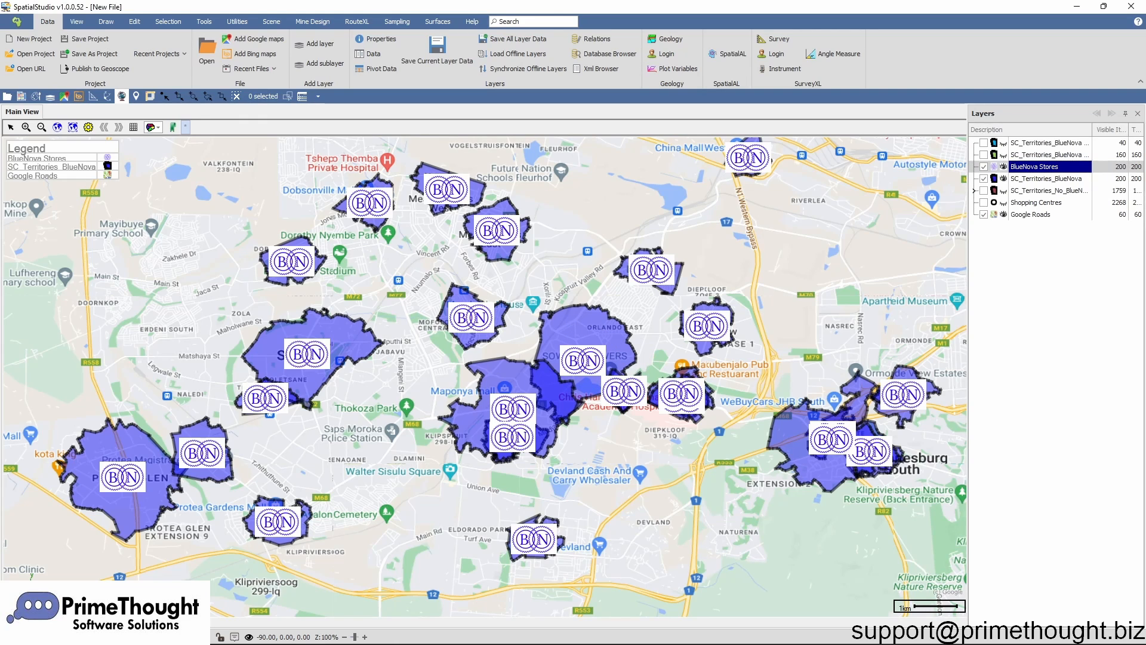
key(alt+Tab)
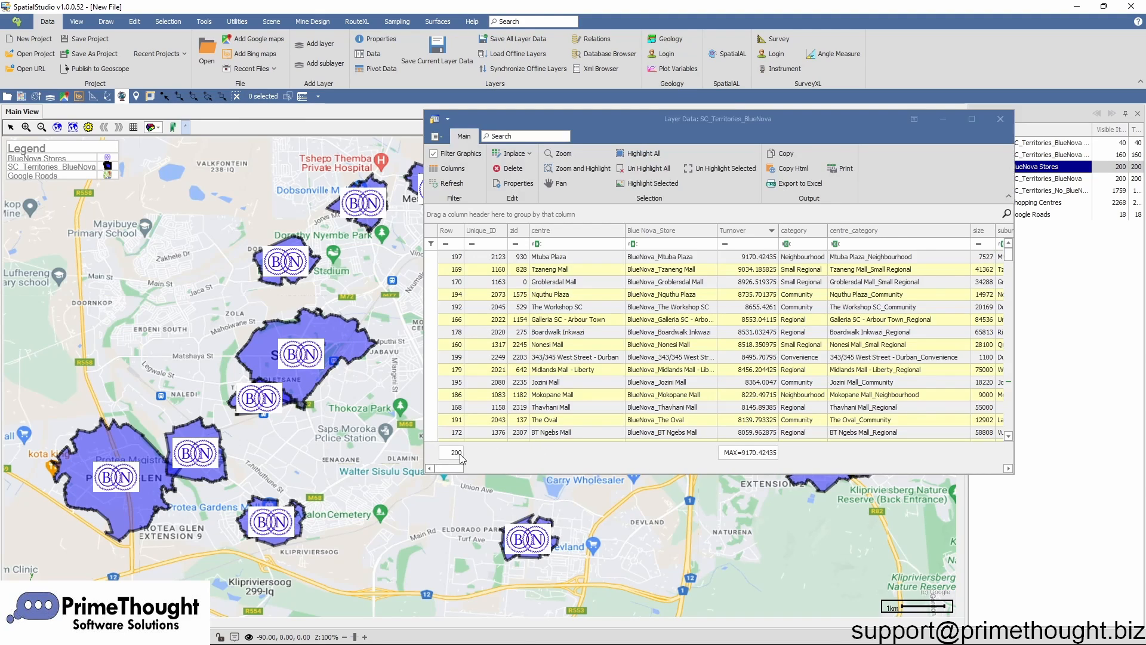
click(736, 117)
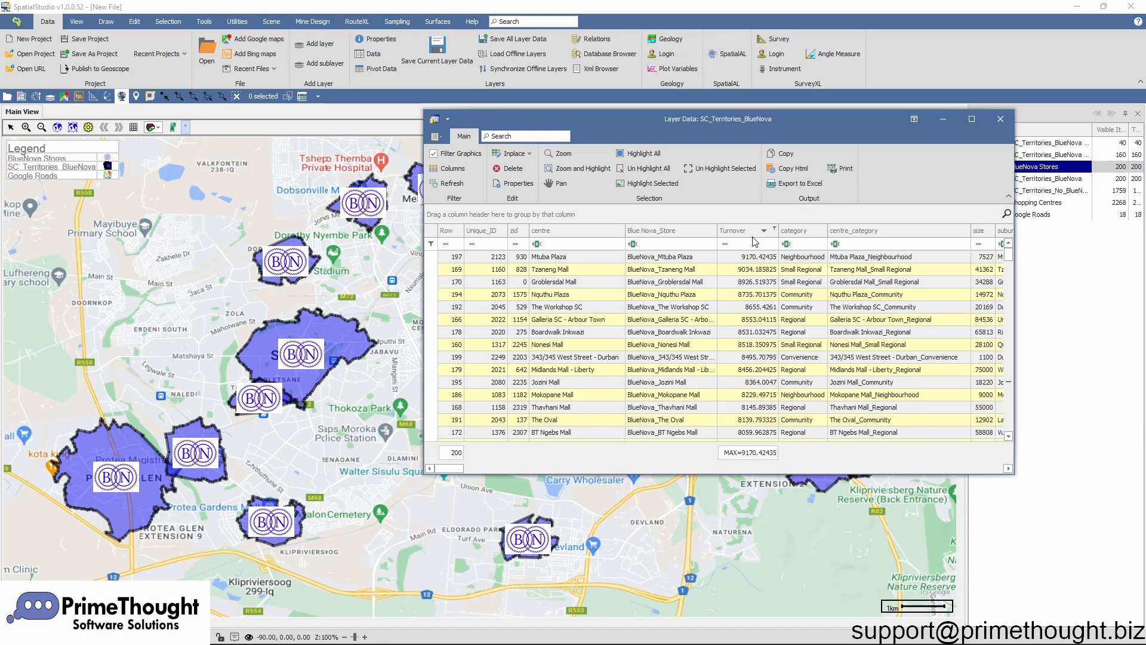
scroll(754, 320, down, 2)
scroll(754, 319, down, 1)
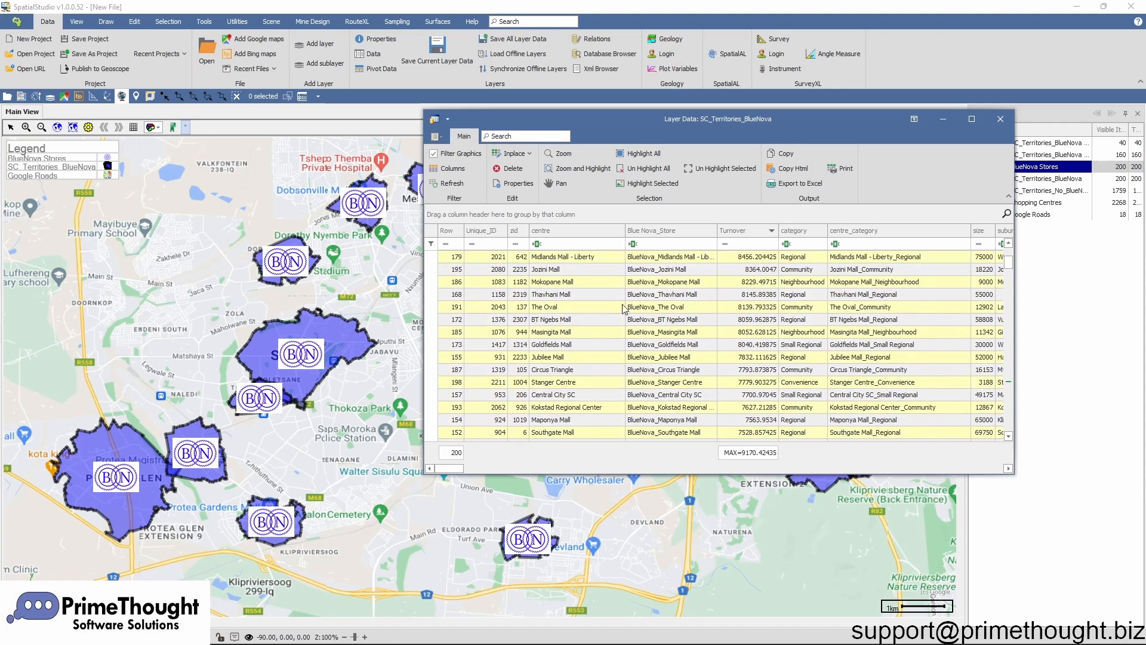
scroll(764, 340, down, 4)
scroll(766, 342, down, 4)
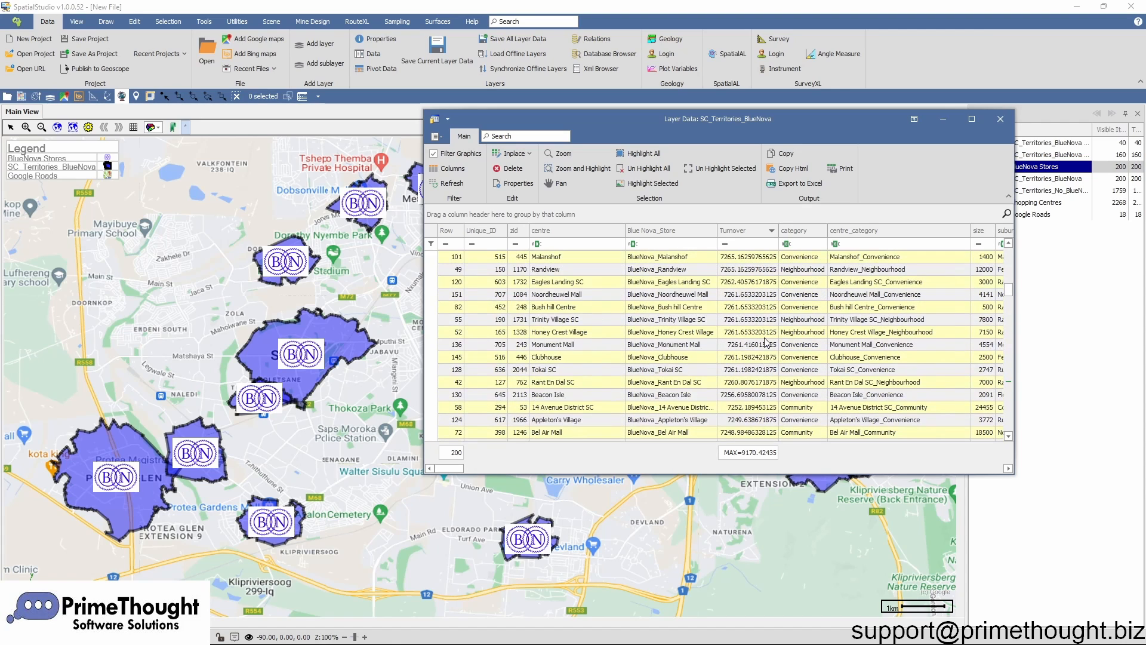
scroll(758, 320, down, 3)
scroll(758, 320, up, 4)
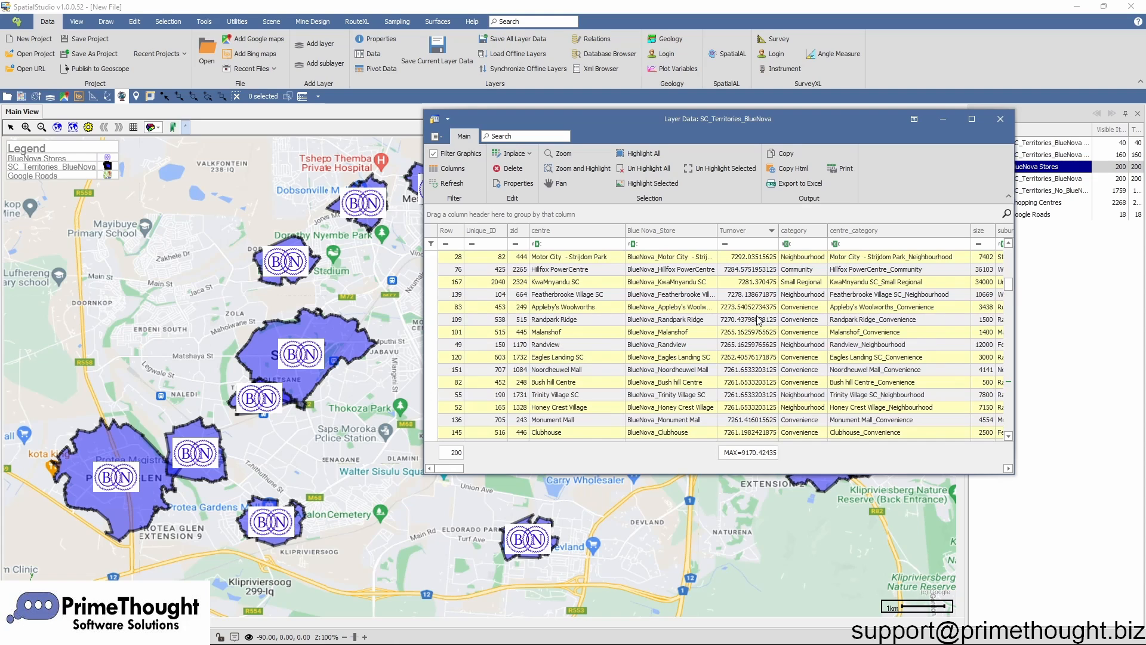
scroll(758, 320, up, 10)
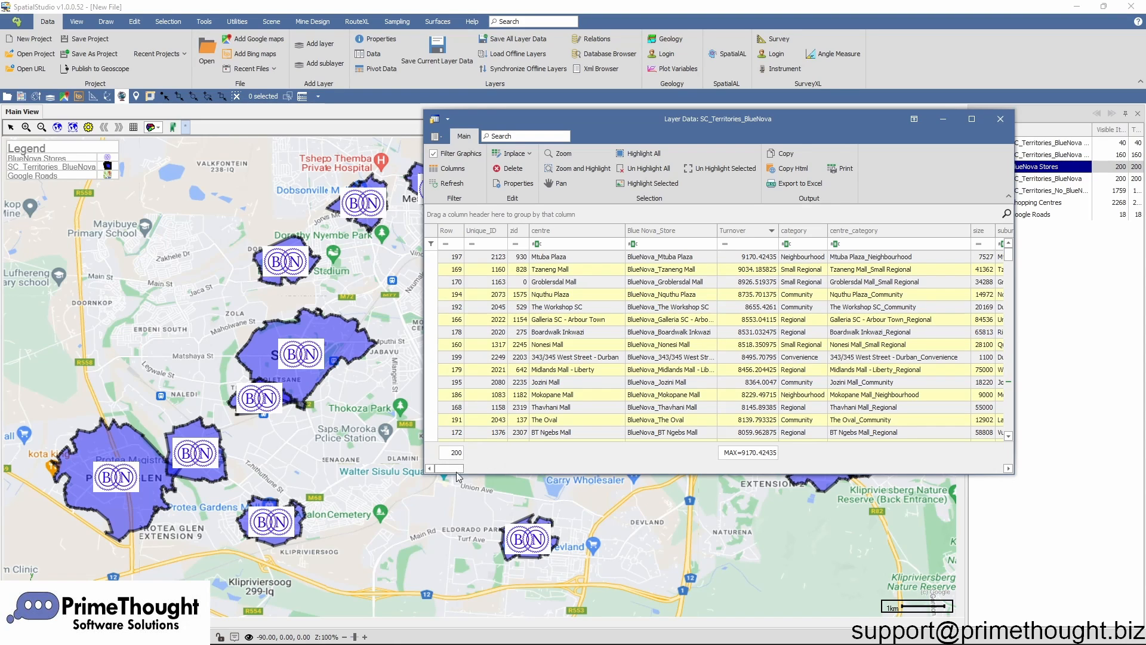
Step: Examine the competitor, household and sector sum columns of the SC_Territories_BlueNova table and close it
drag(459, 475, 492, 470)
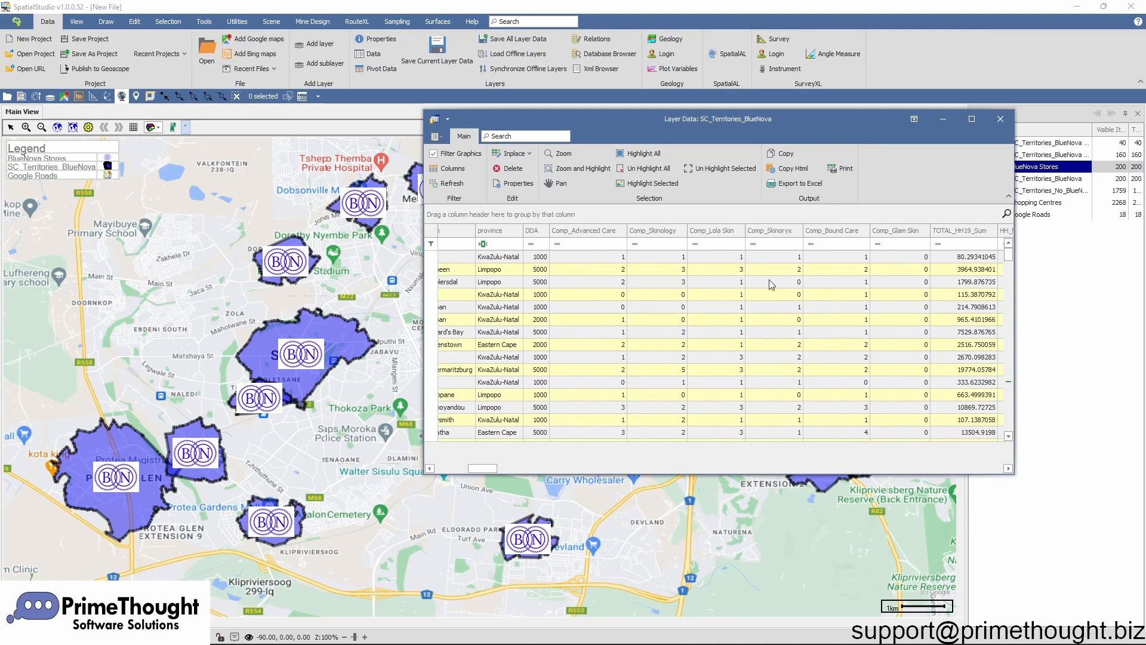
scroll(903, 308, right, 4)
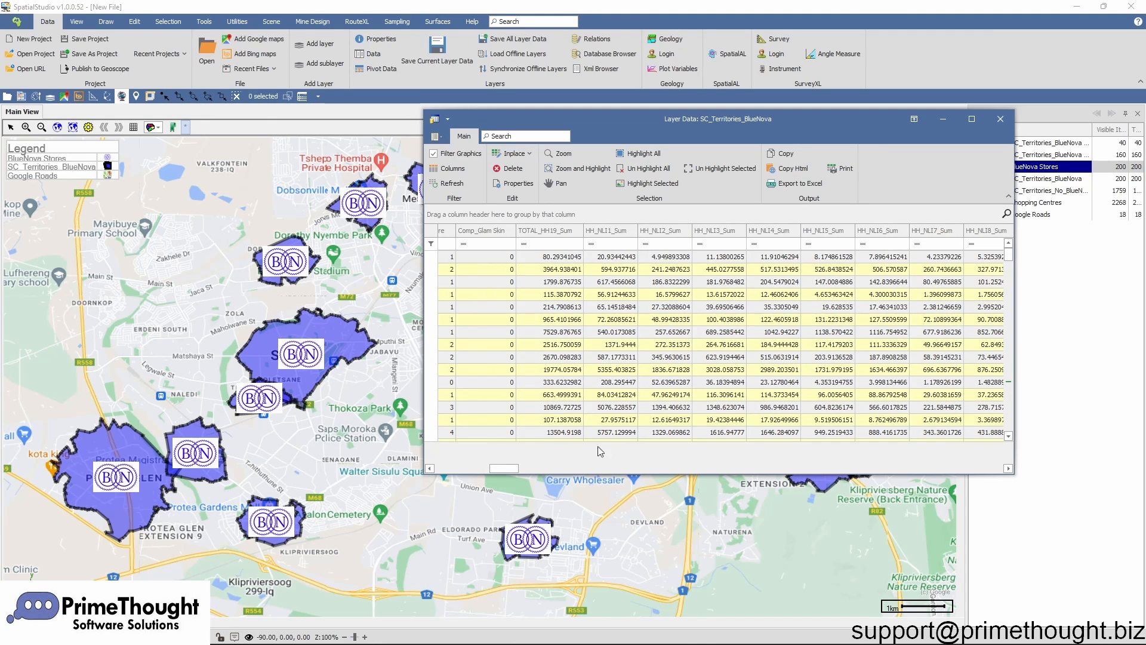
drag(513, 469, 650, 471)
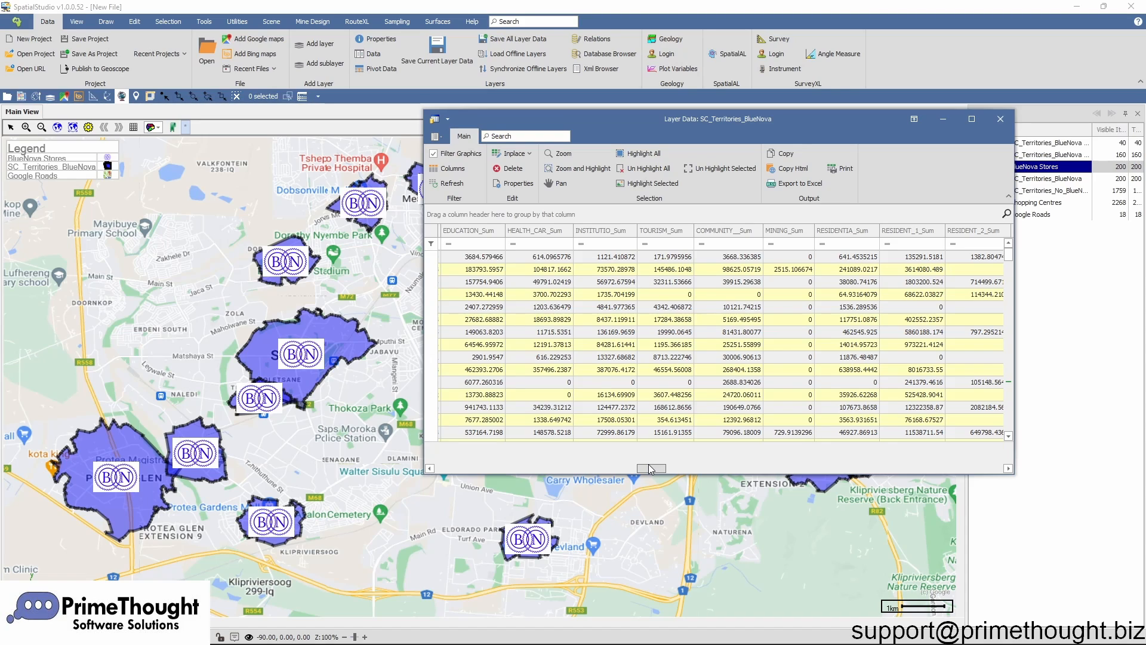
drag(651, 469, 449, 469)
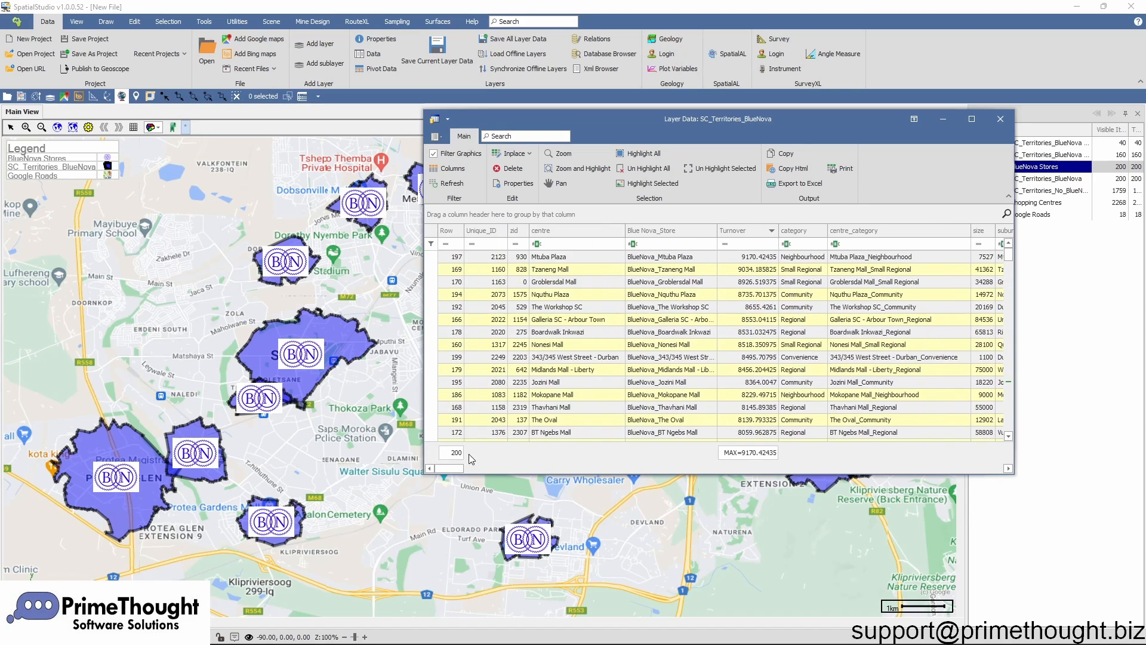
click(1001, 119)
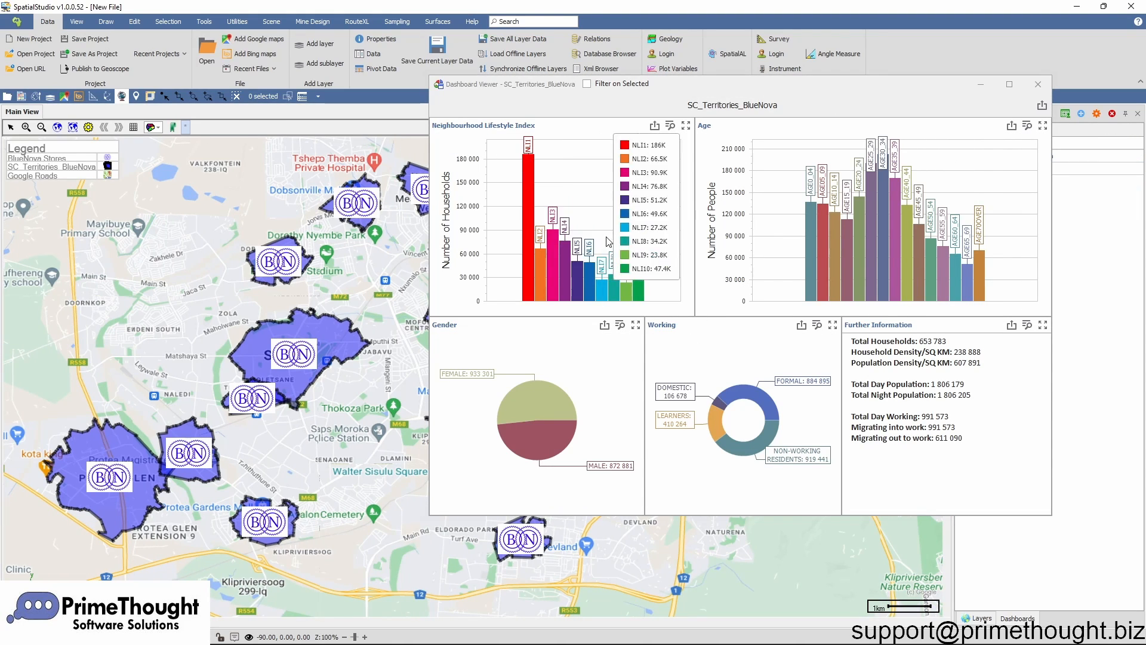
mouse_move(893, 226)
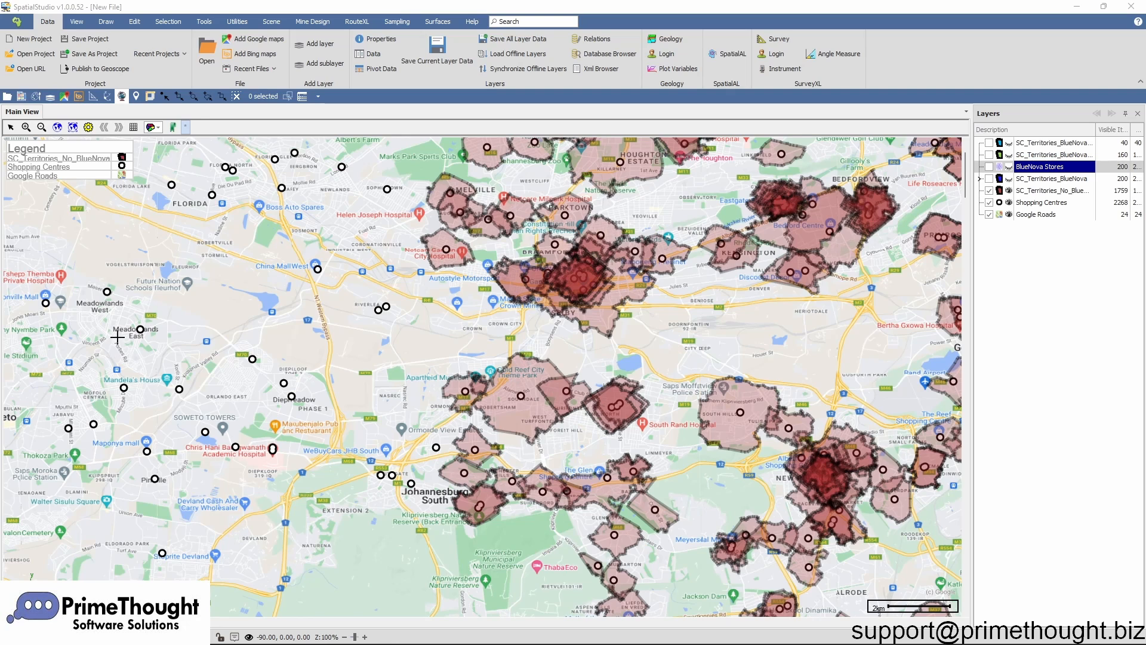
scroll(114, 339, up, 1)
scroll(110, 319, down, 1)
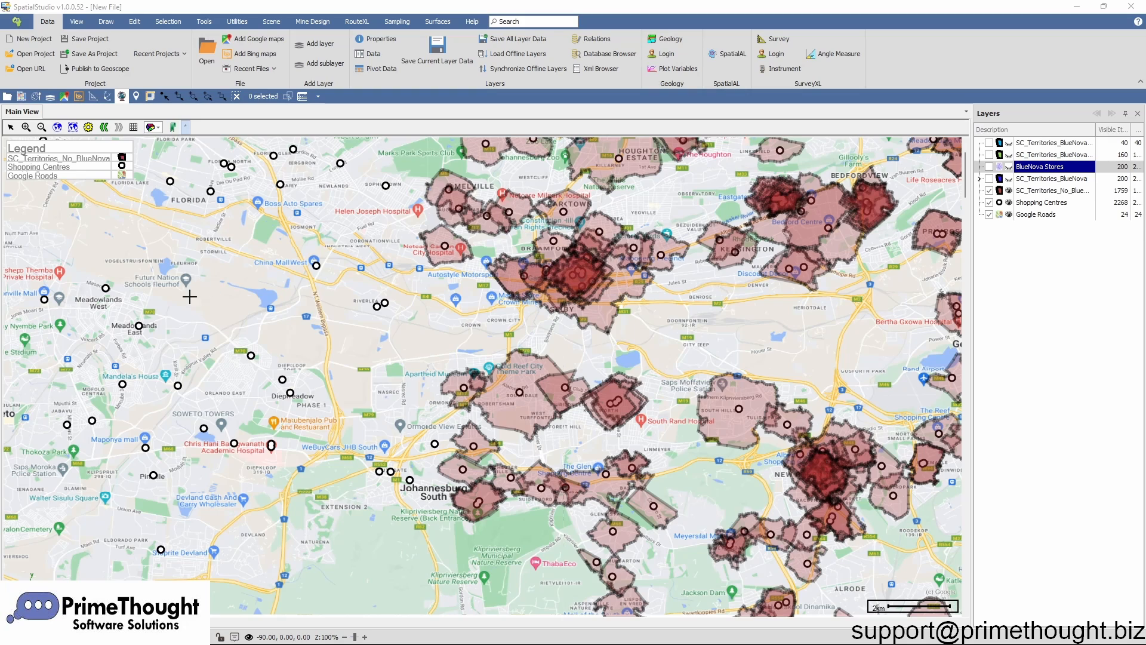
Step: Open the SC_Territories_No_BlueNova layer data, examine its shopping centre, competitor and household columns, and close it
drag(972, 180, 942, 179)
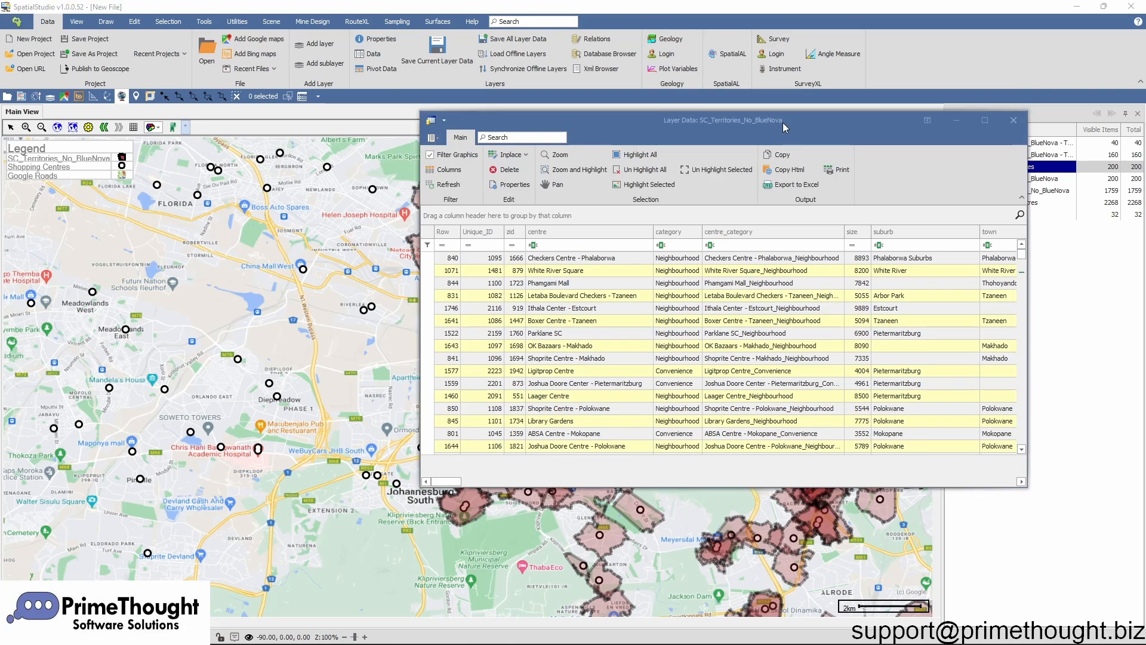
drag(785, 123, 764, 101)
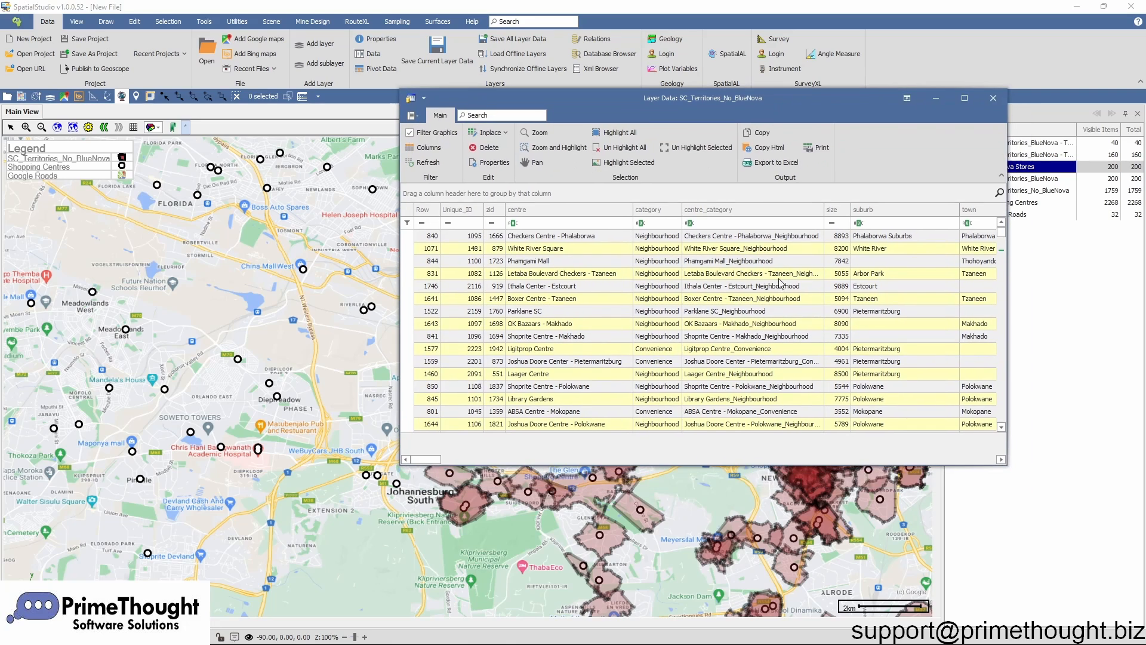
right_click(425, 436)
click(462, 501)
drag(431, 462, 437, 462)
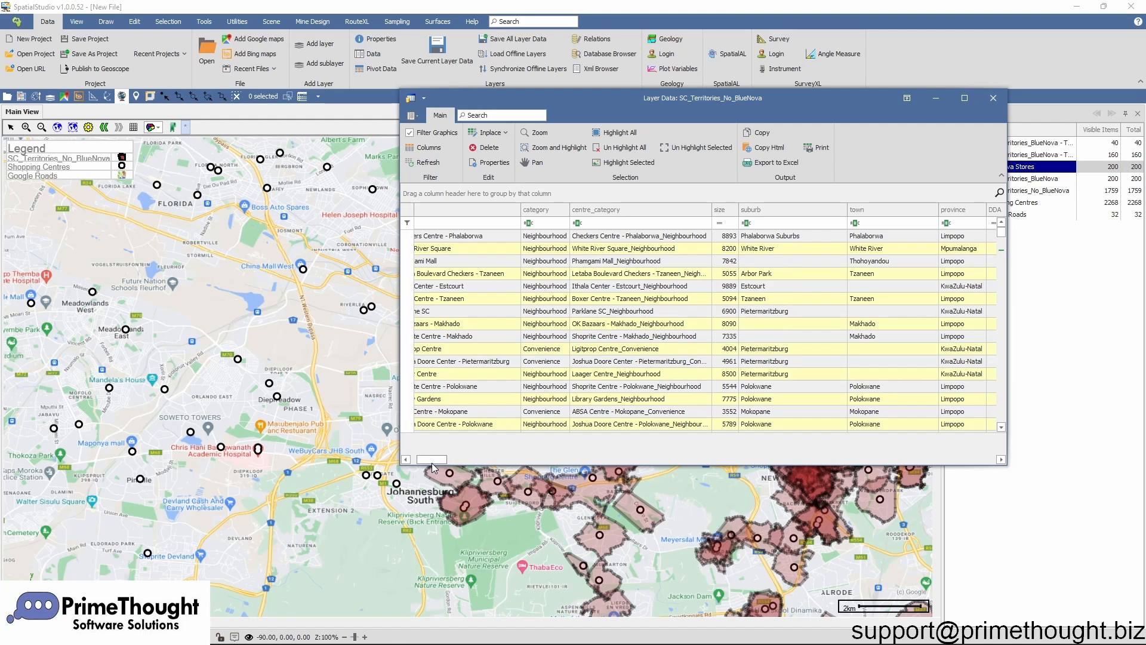
drag(433, 461, 461, 463)
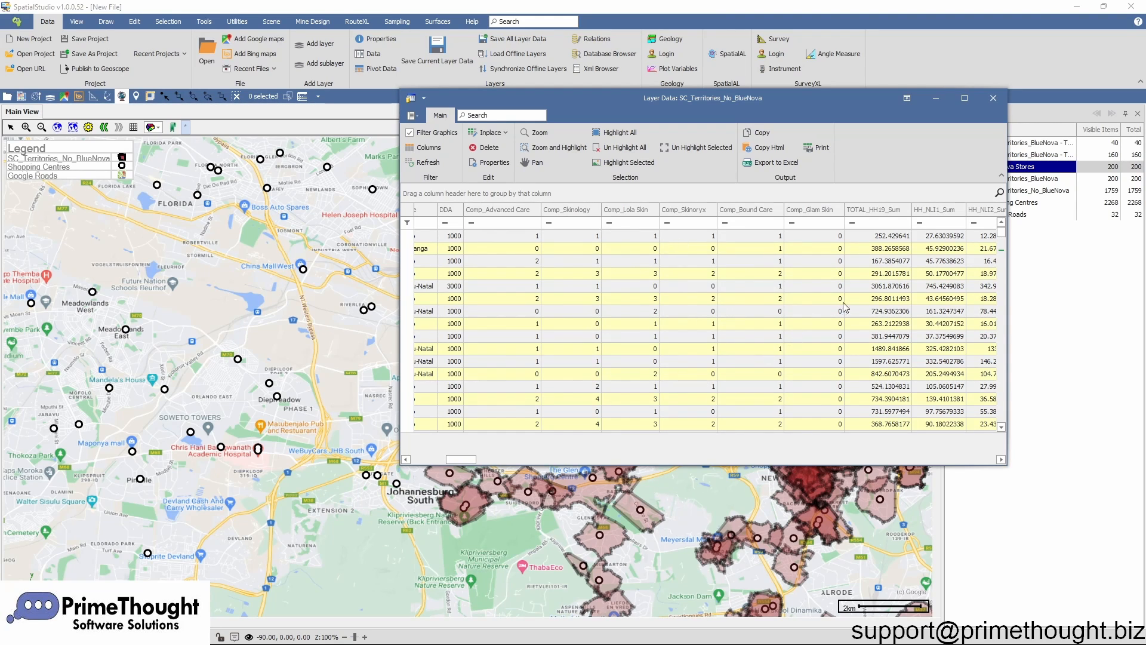
drag(473, 463, 729, 475)
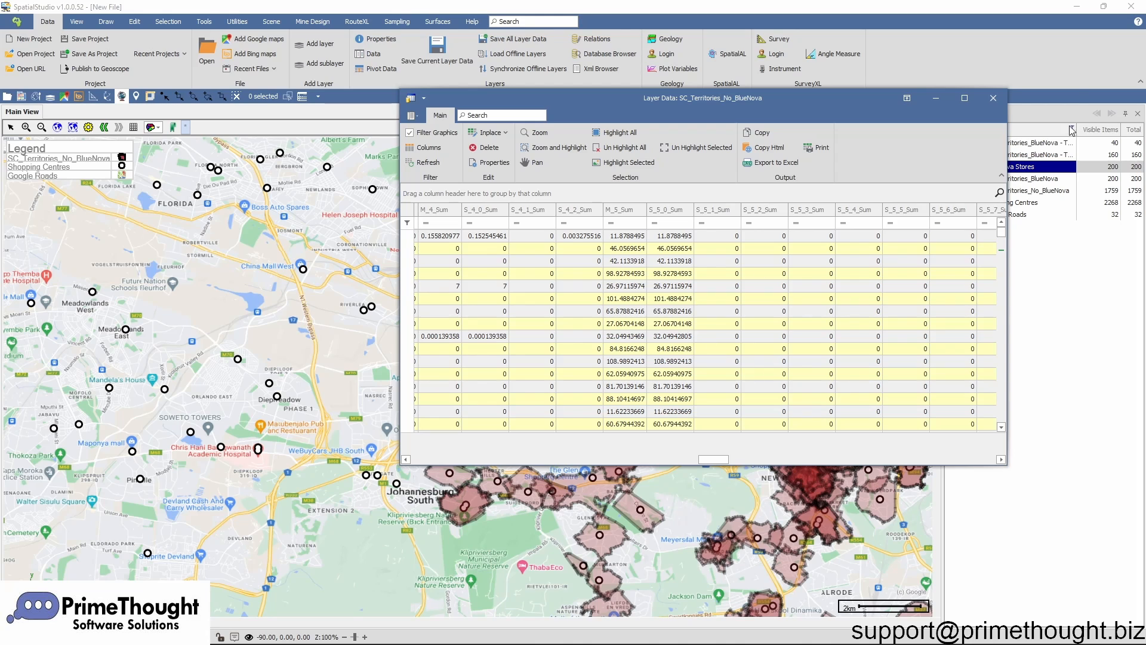
click(993, 99)
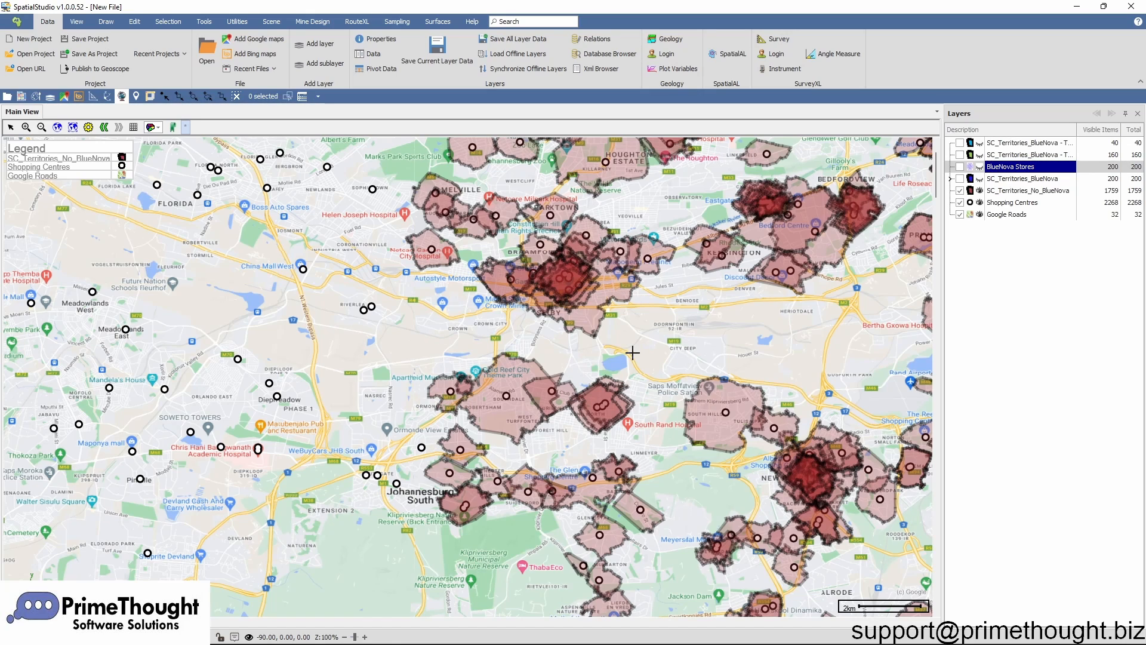
Step: Open the SC_Territories_BlueNova - Train layer data, examine its store and Turnover records, and close it
click(1011, 180)
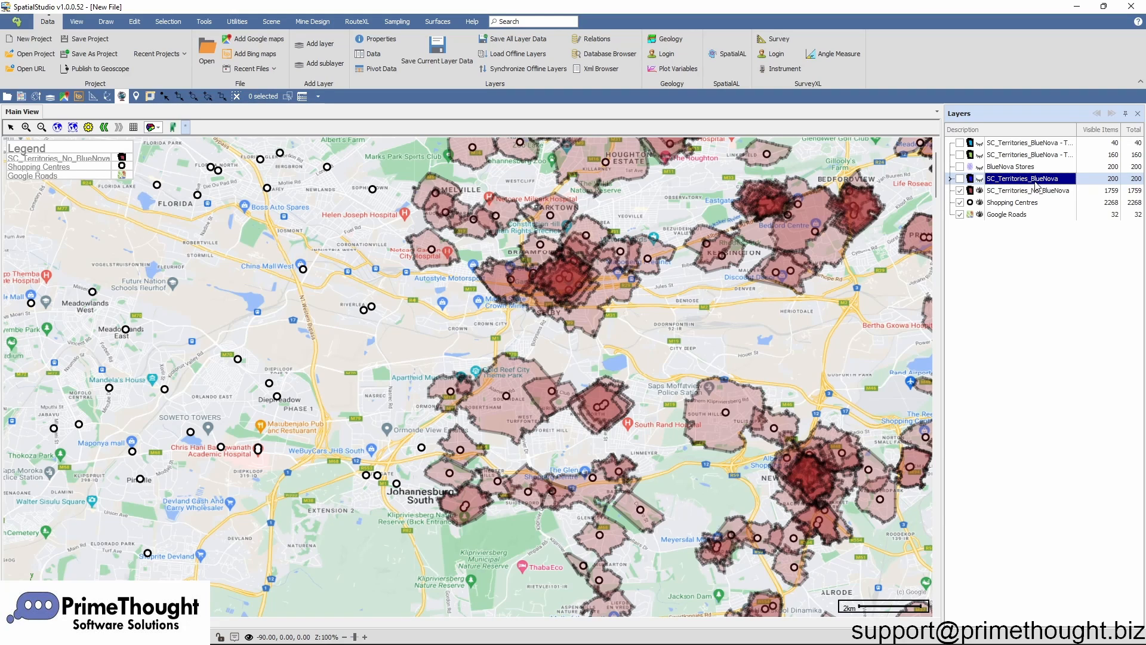
drag(942, 174, 908, 175)
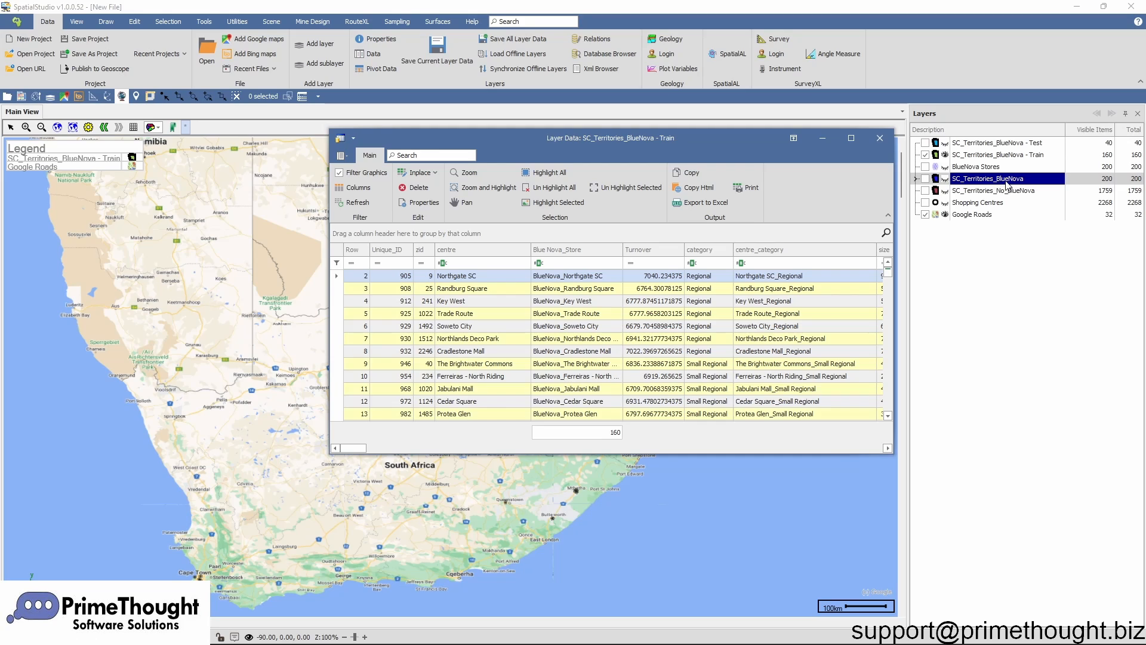
scroll(578, 333, down, 1)
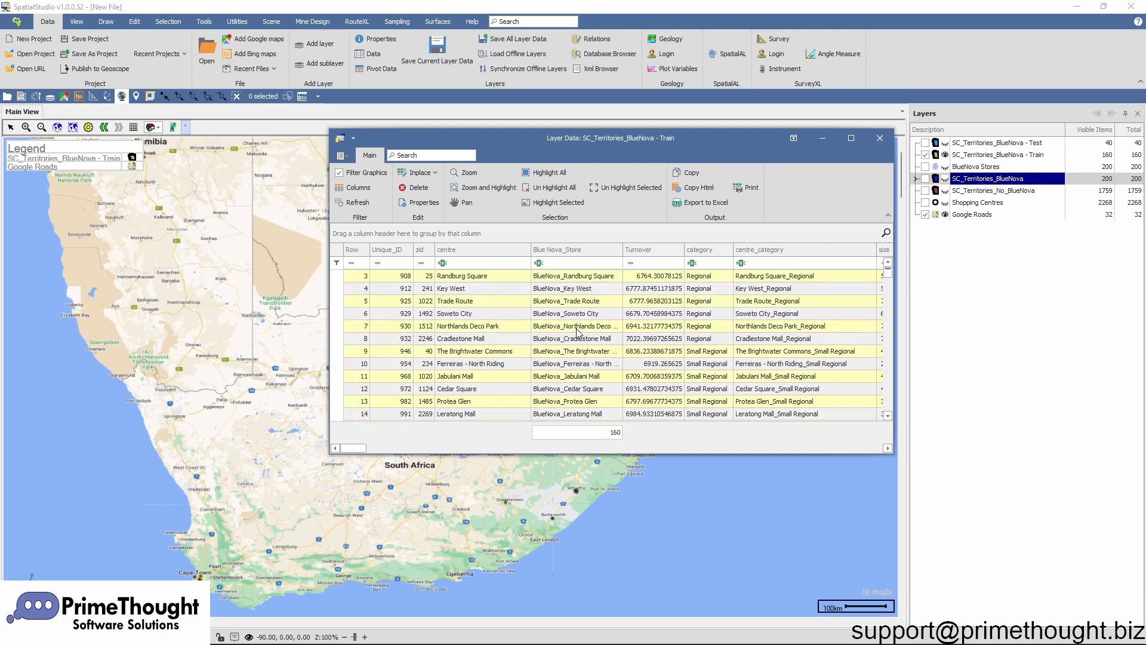
scroll(578, 333, up, 1)
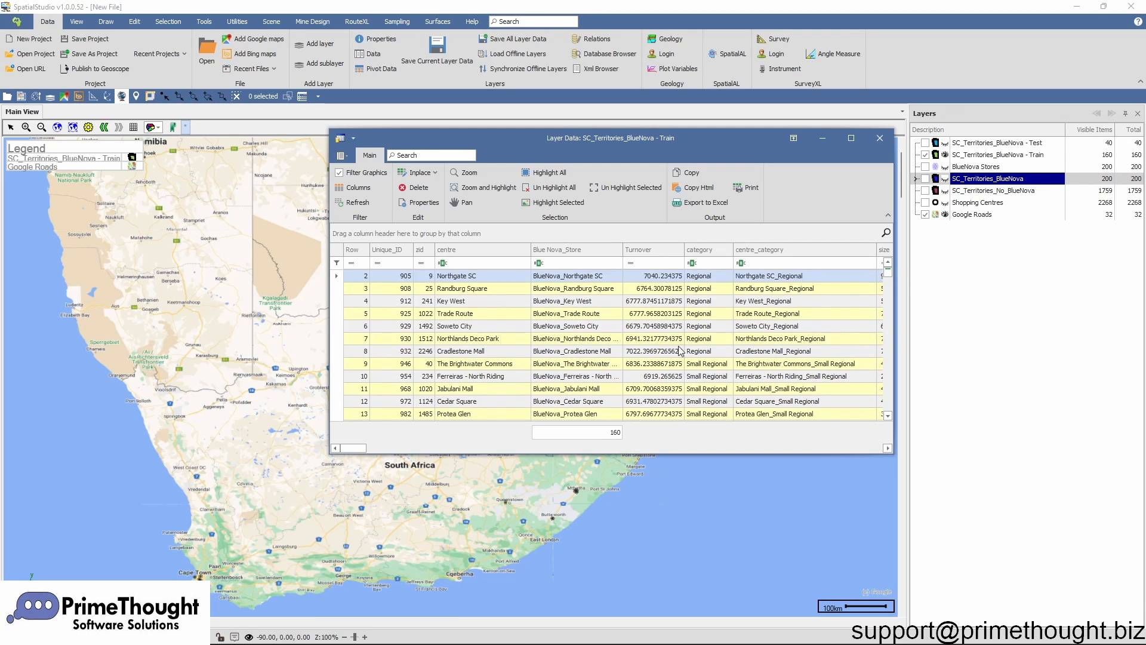
scroll(669, 320, down, 2)
scroll(668, 321, up, 2)
click(988, 156)
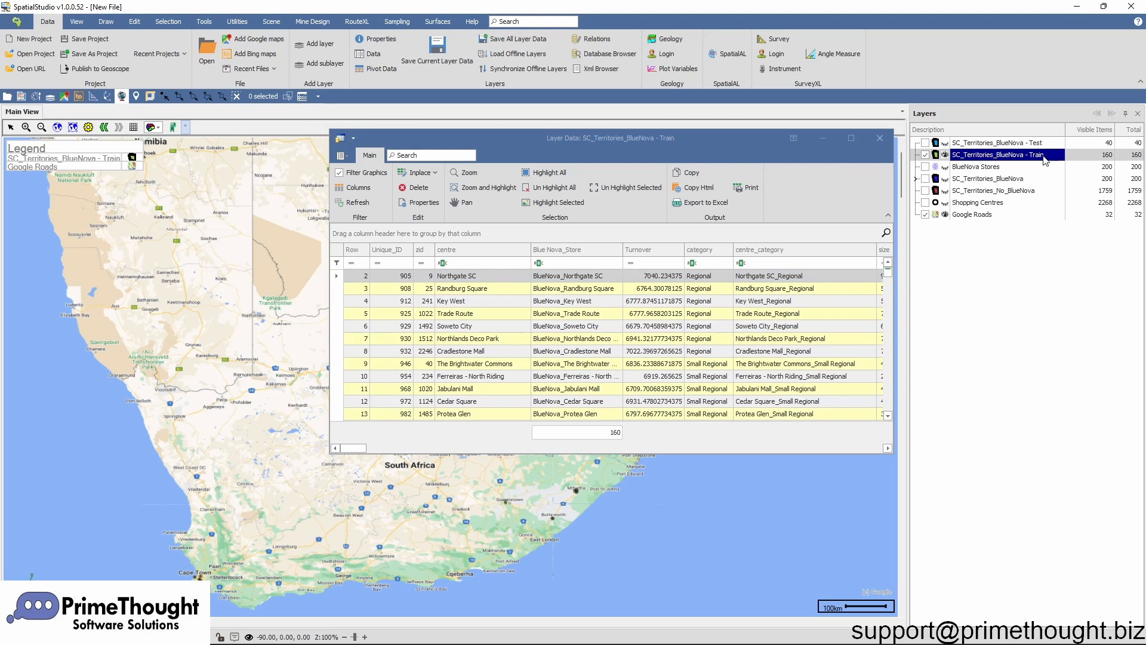
click(880, 139)
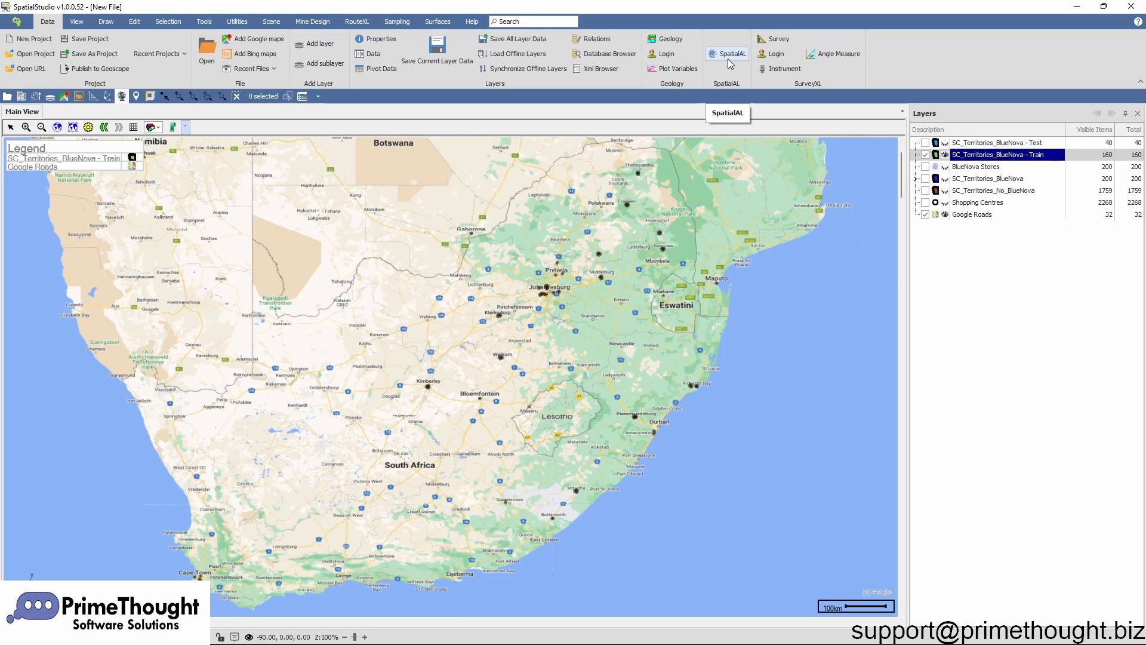
Step: Make SC_Territories_BlueNova - Train the active layer and open the SpatialAL automated learning tool
click(982, 144)
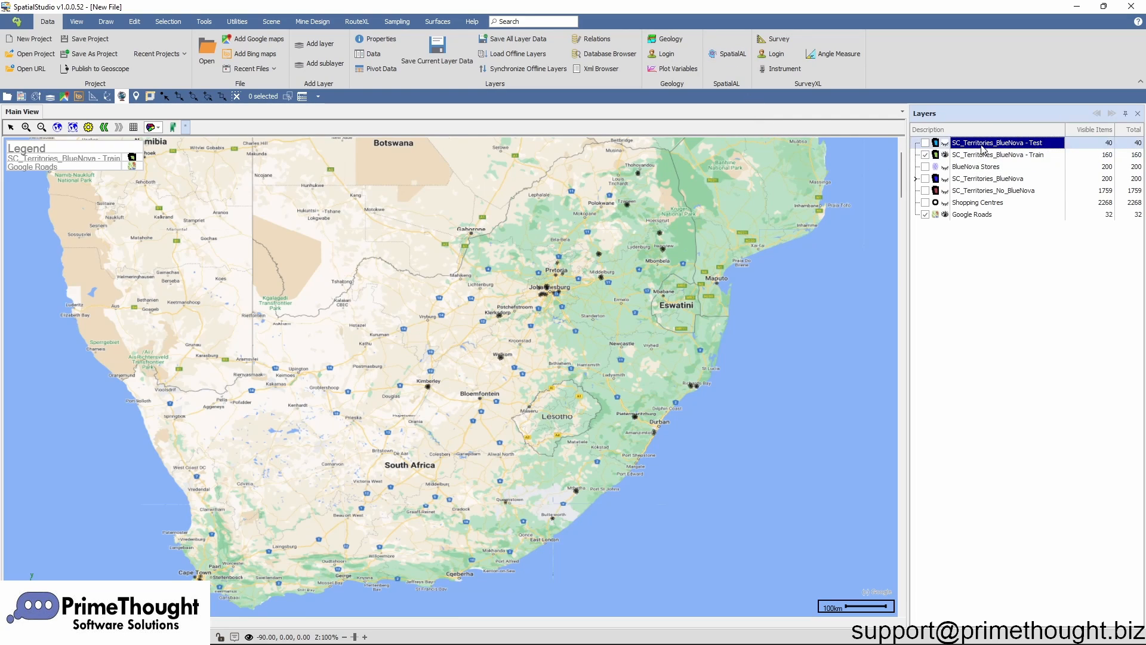
click(981, 168)
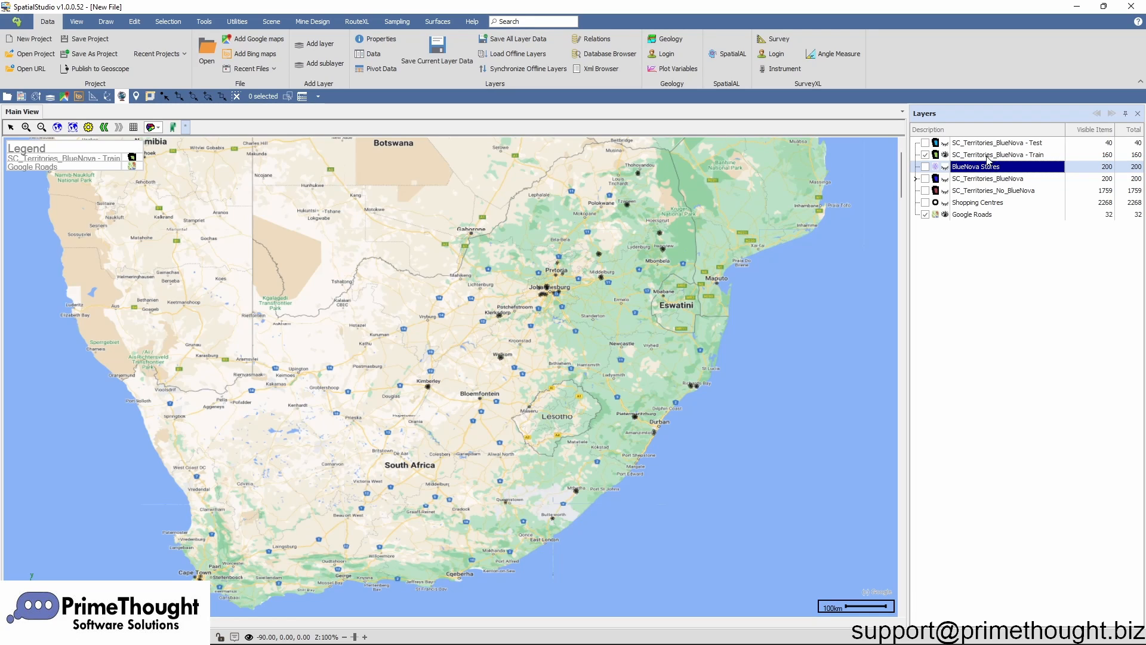
click(987, 156)
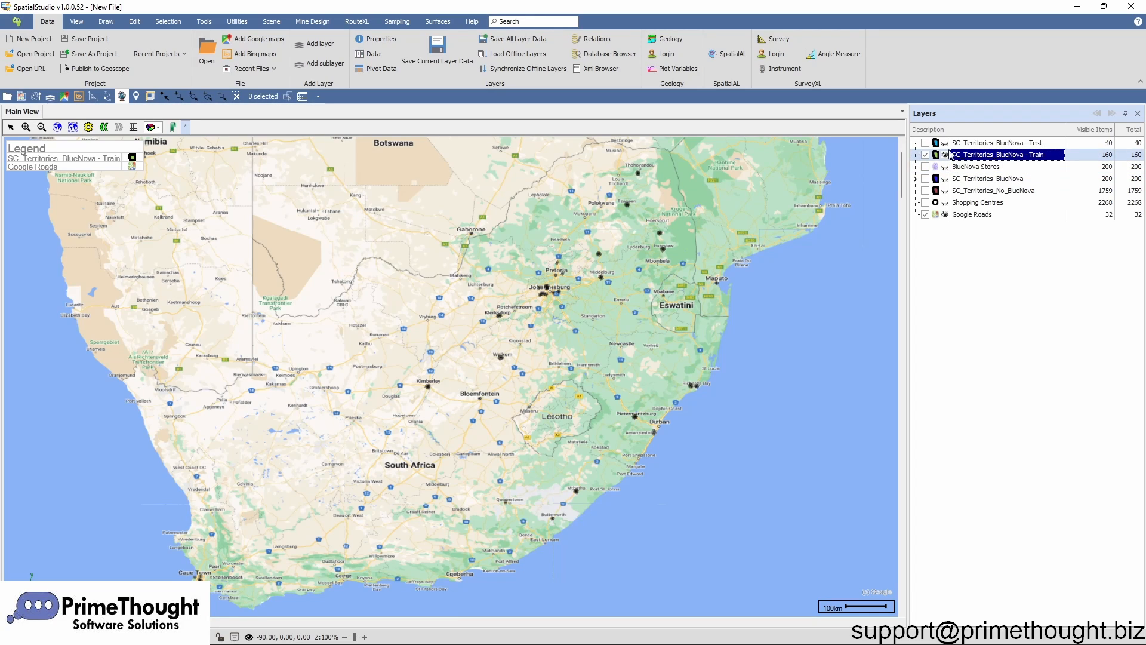
click(727, 54)
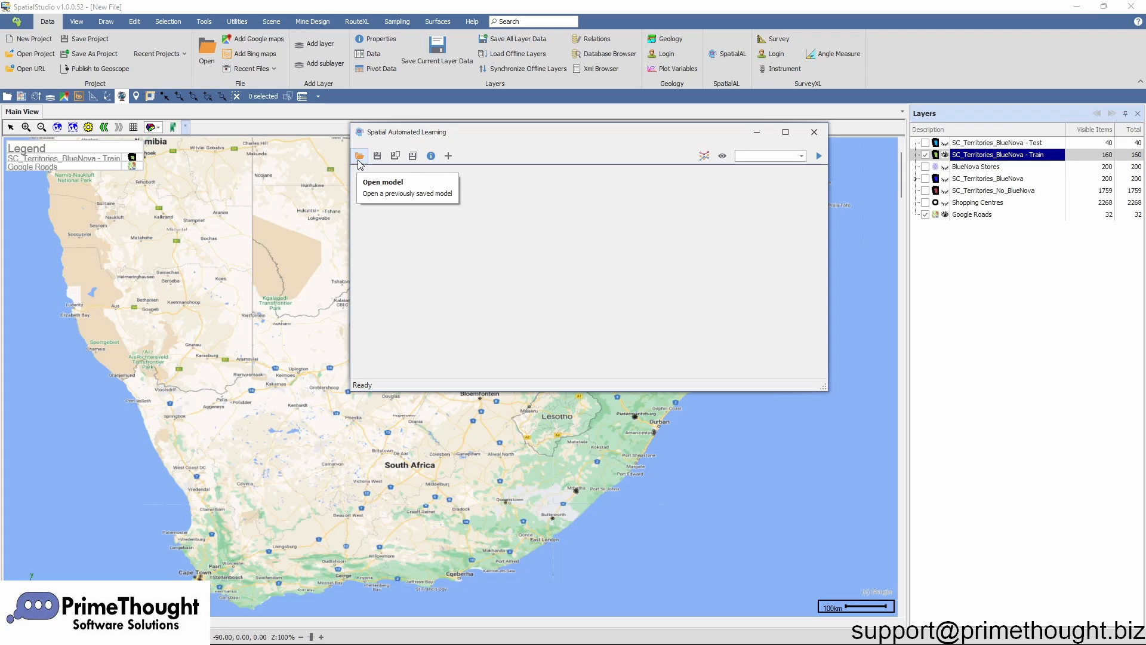
Step: Create a new model named BN with the description "Potential New Locations Turnover"
click(448, 156)
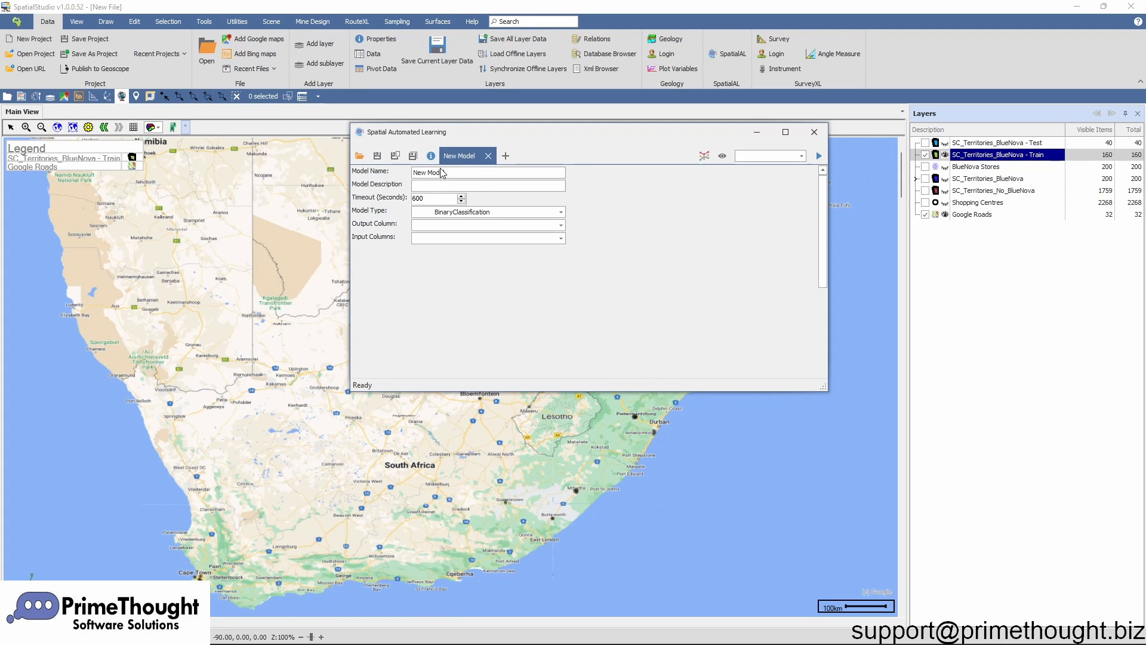
drag(447, 173, 410, 178)
text(BN)
click(438, 186)
text(Potential New Locations Turnover)
Step: Set the BN model's type to Regression and its output column to Turnover
click(561, 212)
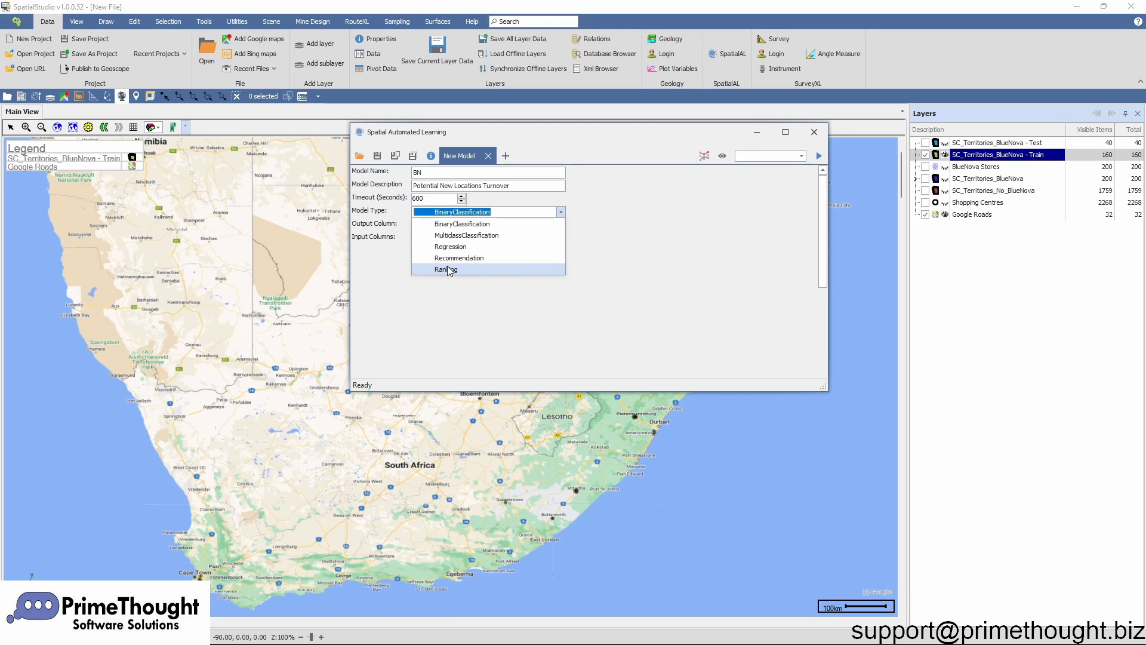
click(454, 247)
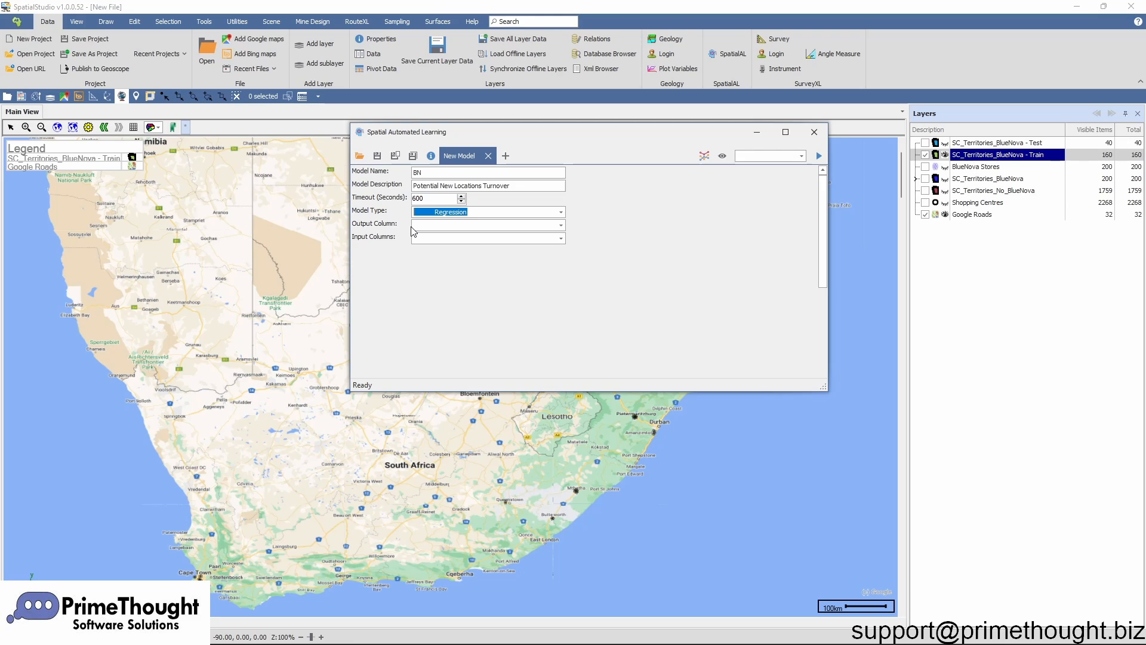
click(561, 224)
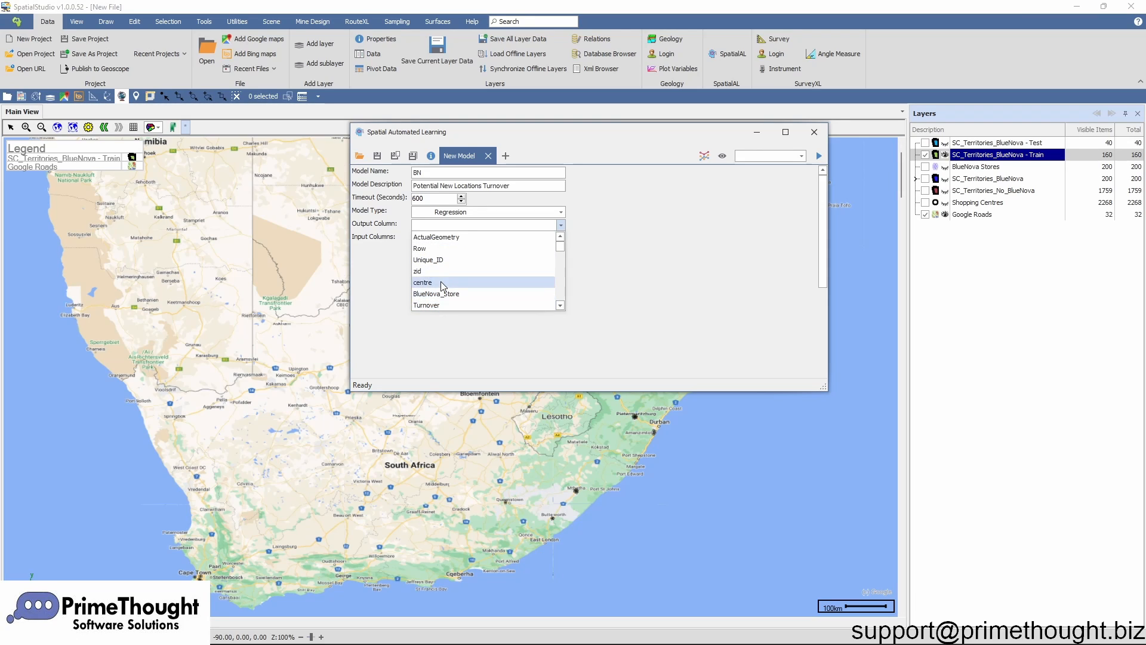
scroll(430, 307, down, 1)
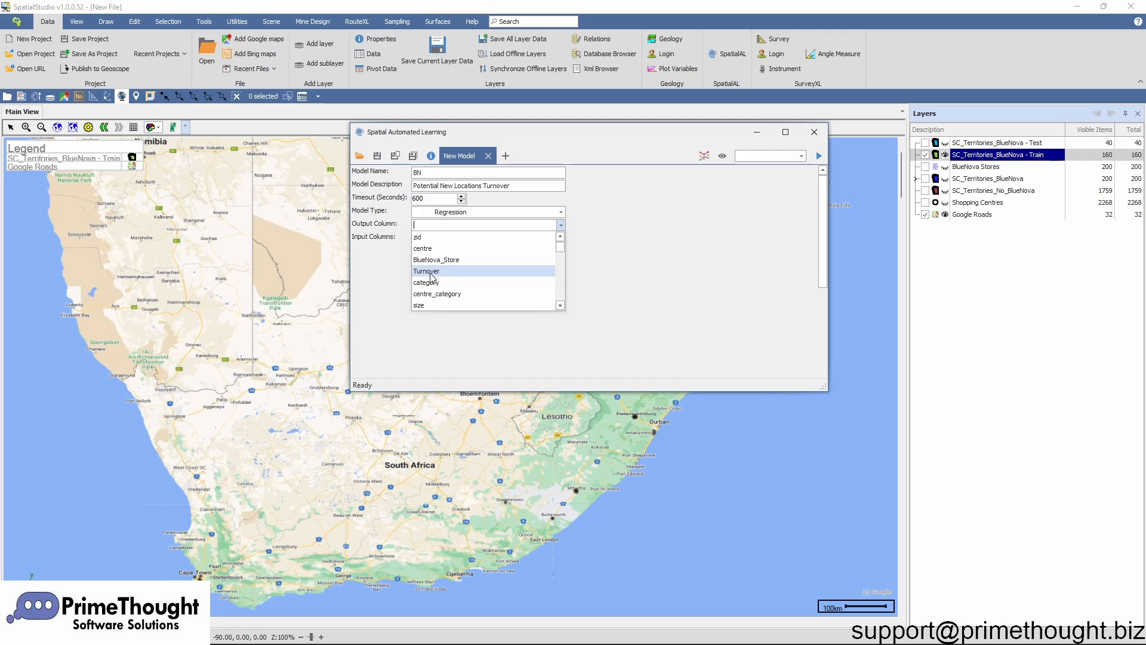
click(428, 273)
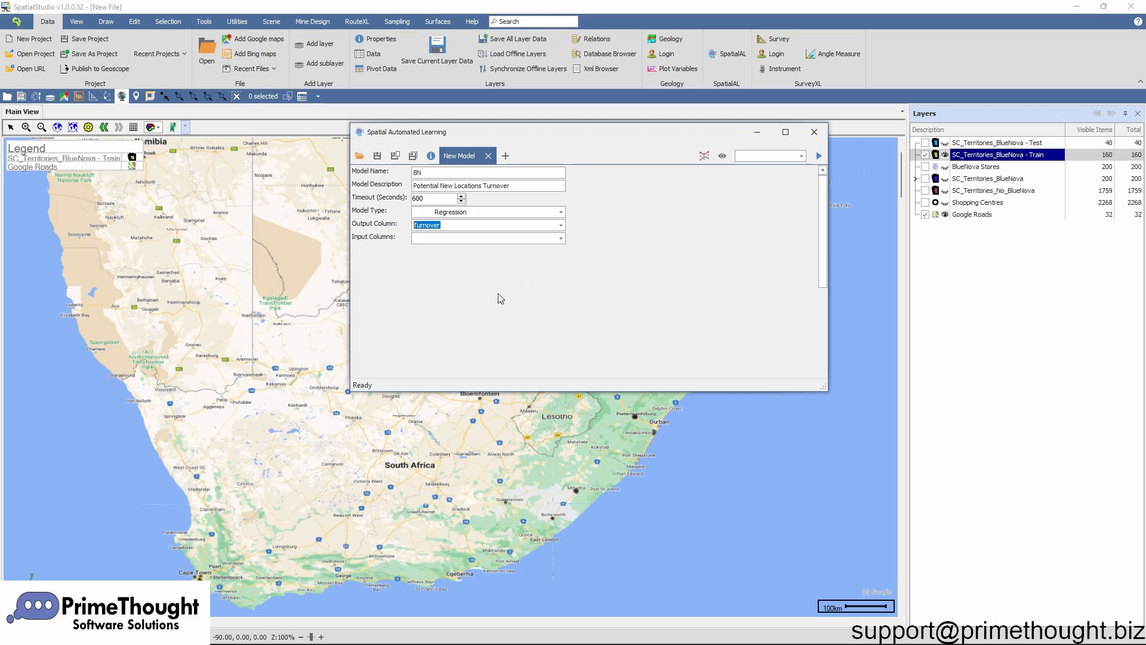
Step: Select all input columns for the model, excluding ActualGeometry, Row, Unique_ID, zid, centre, BlueNova_Store and Turnover
click(561, 239)
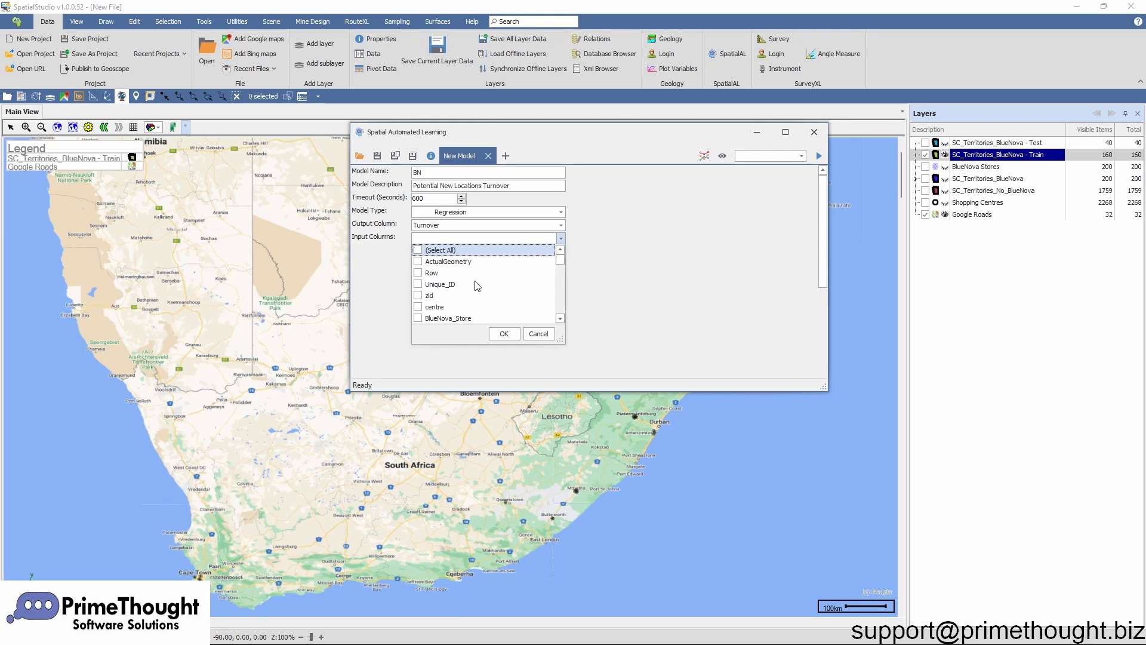
click(418, 250)
click(436, 262)
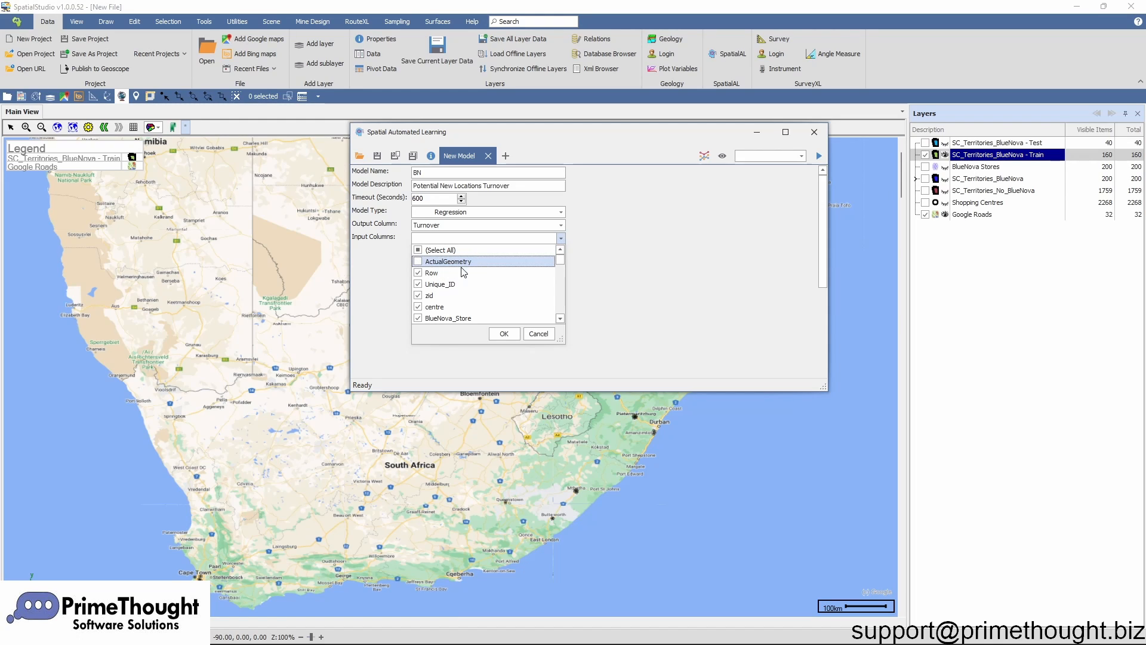
click(419, 274)
click(419, 284)
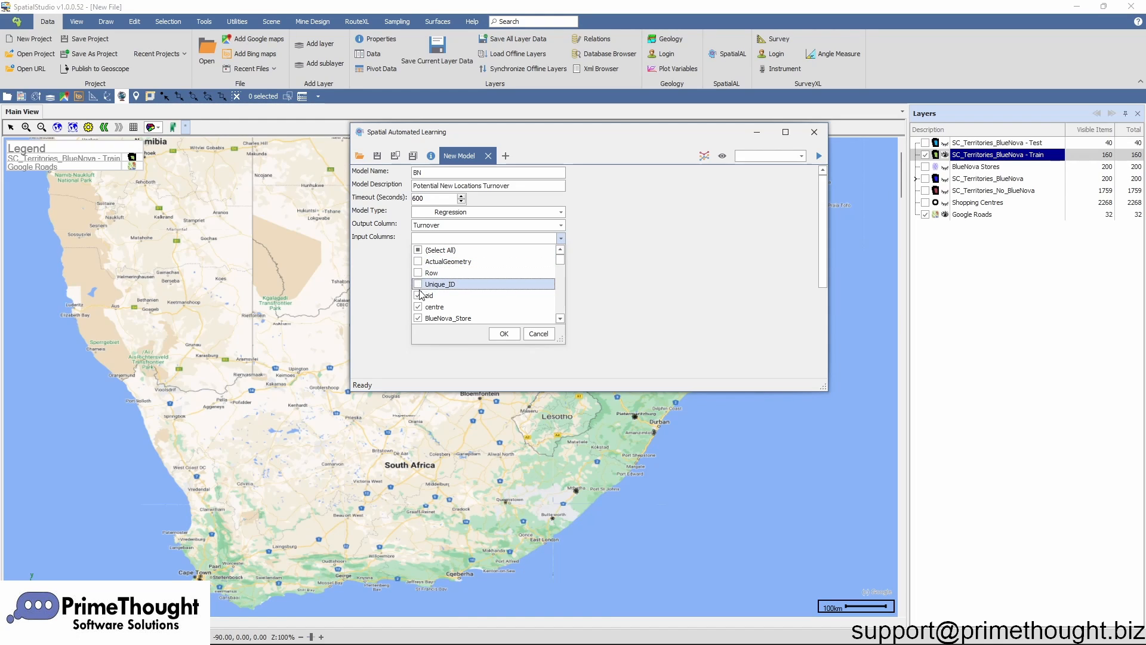
click(419, 296)
click(419, 308)
click(419, 318)
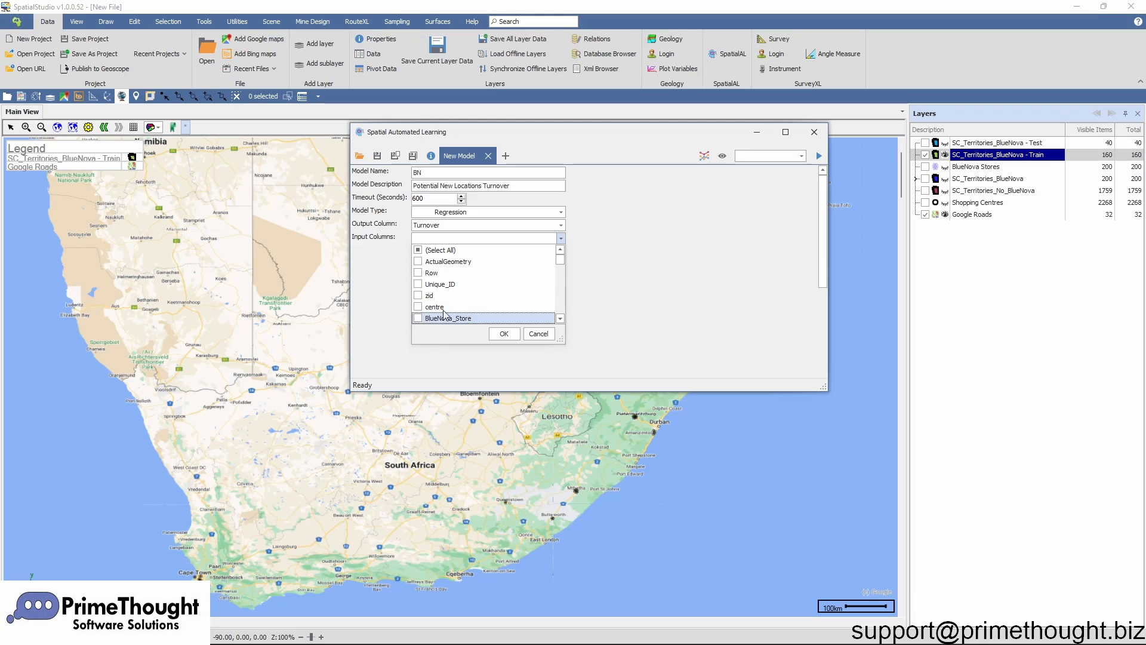
scroll(445, 300, down, 1)
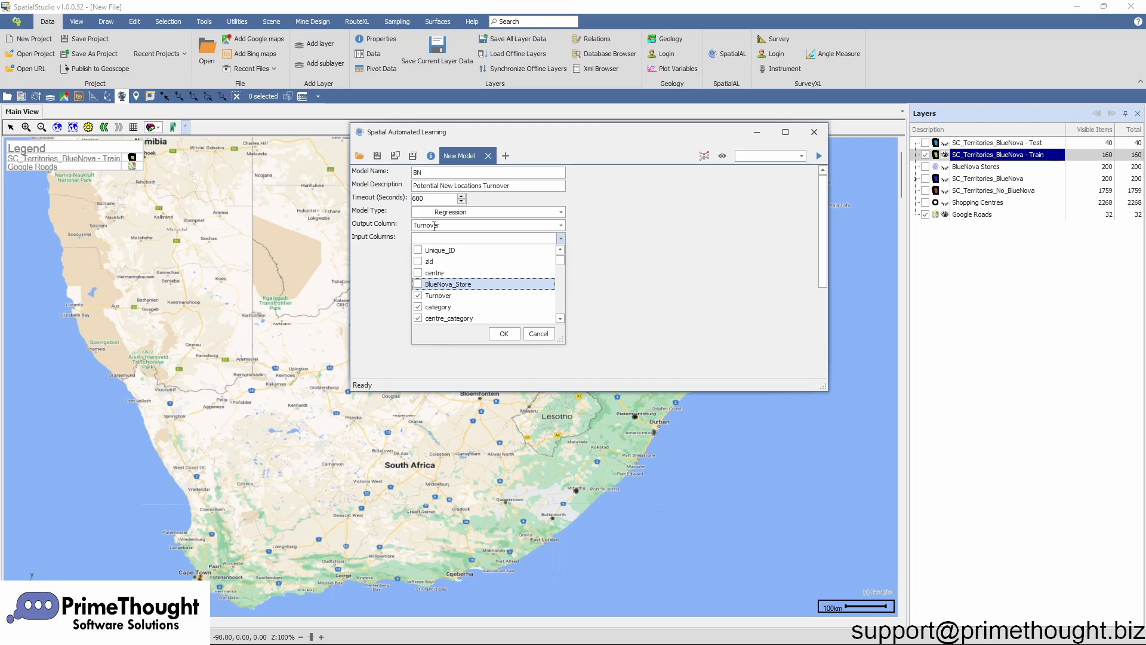
click(418, 295)
Step: Exclude the Wkt and Geometry_2 columns from the model inputs and confirm the input column selection
scroll(456, 303, down, 5)
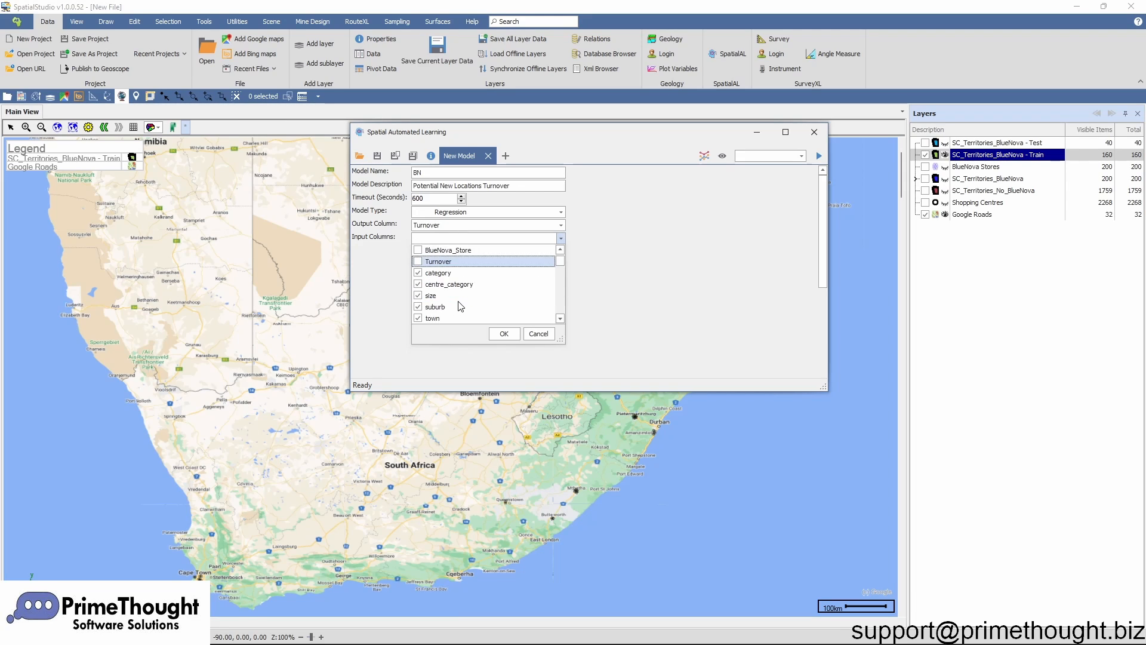
scroll(457, 304, down, 3)
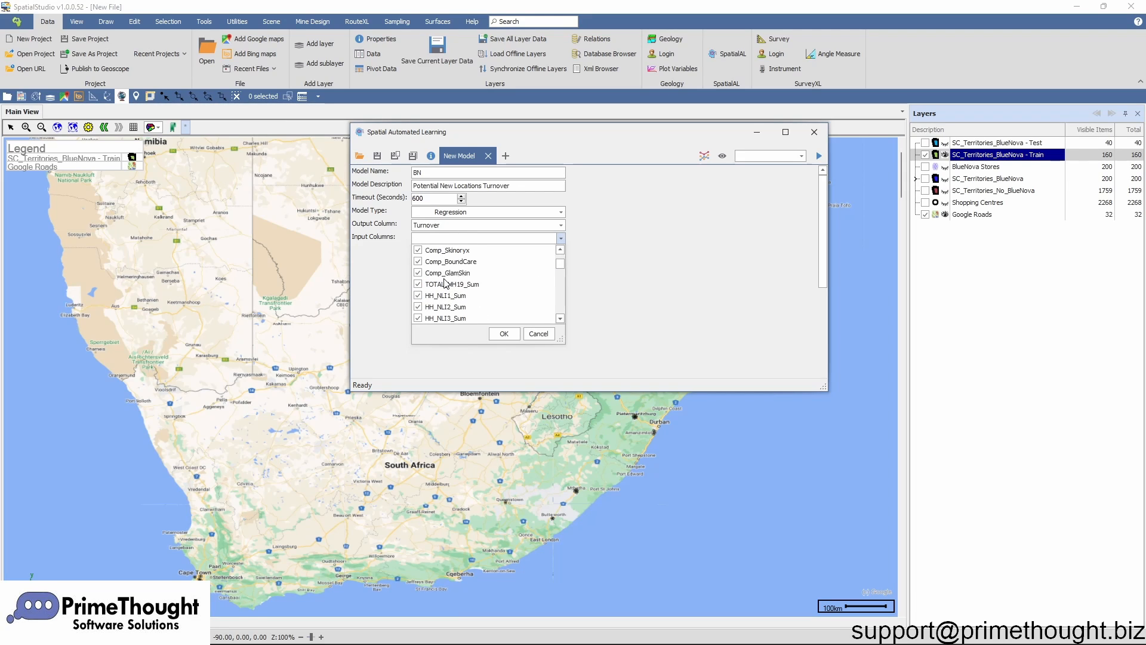
scroll(459, 306, down, 5)
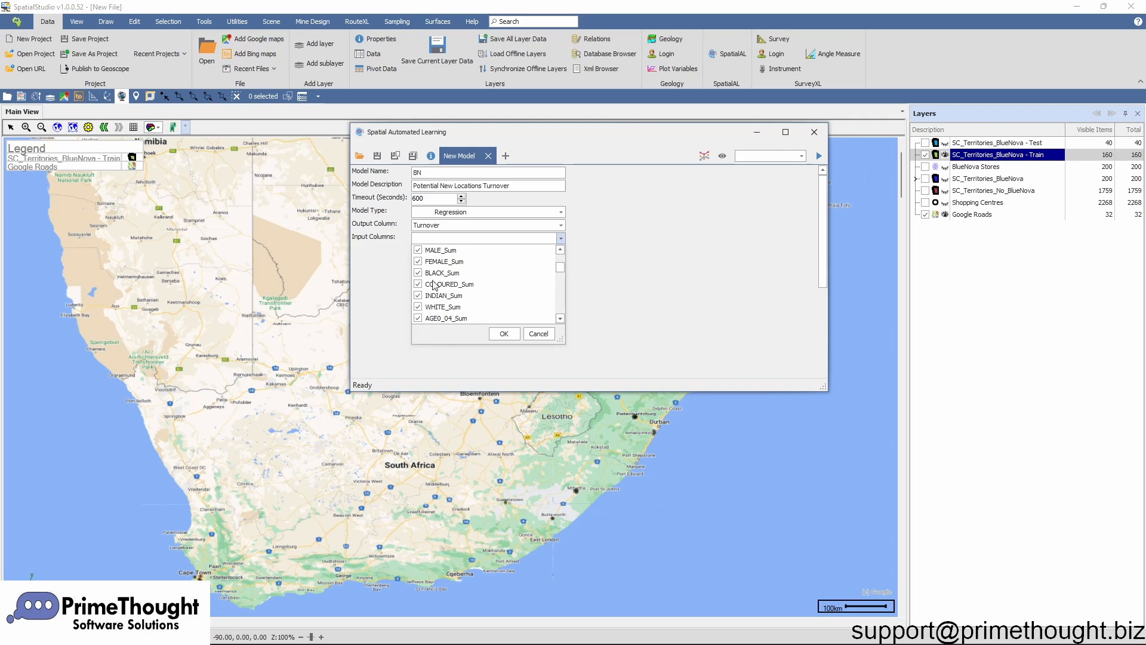
scroll(453, 302, down, 2)
scroll(456, 298, down, 3)
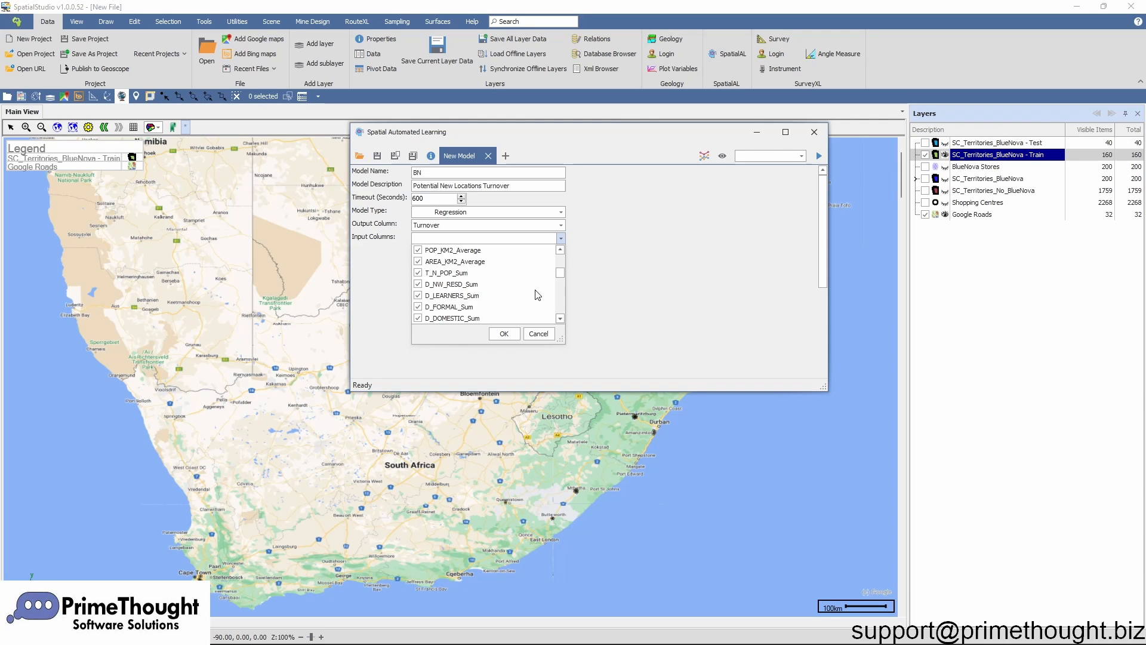
drag(560, 286, 561, 320)
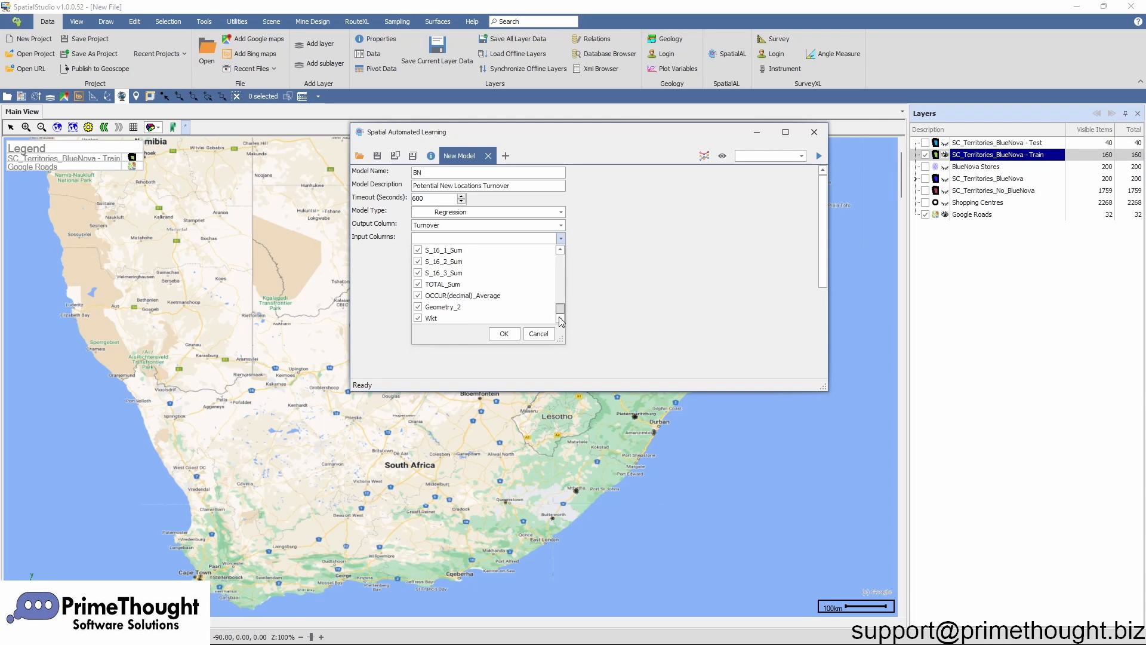
click(418, 318)
click(417, 307)
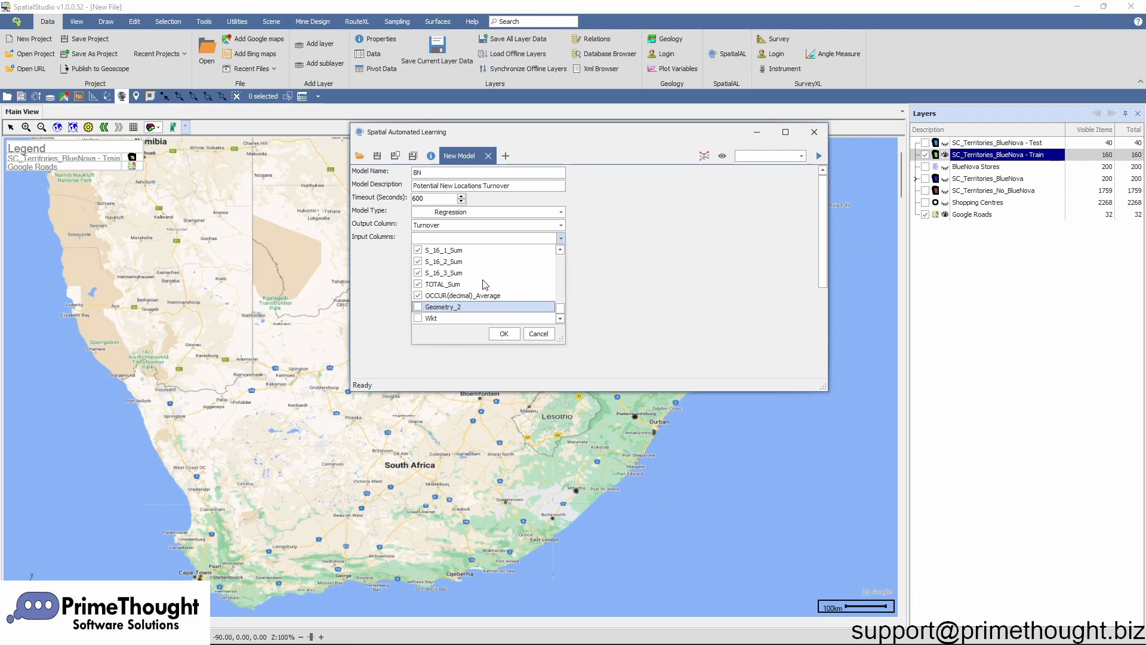
drag(560, 308, 560, 251)
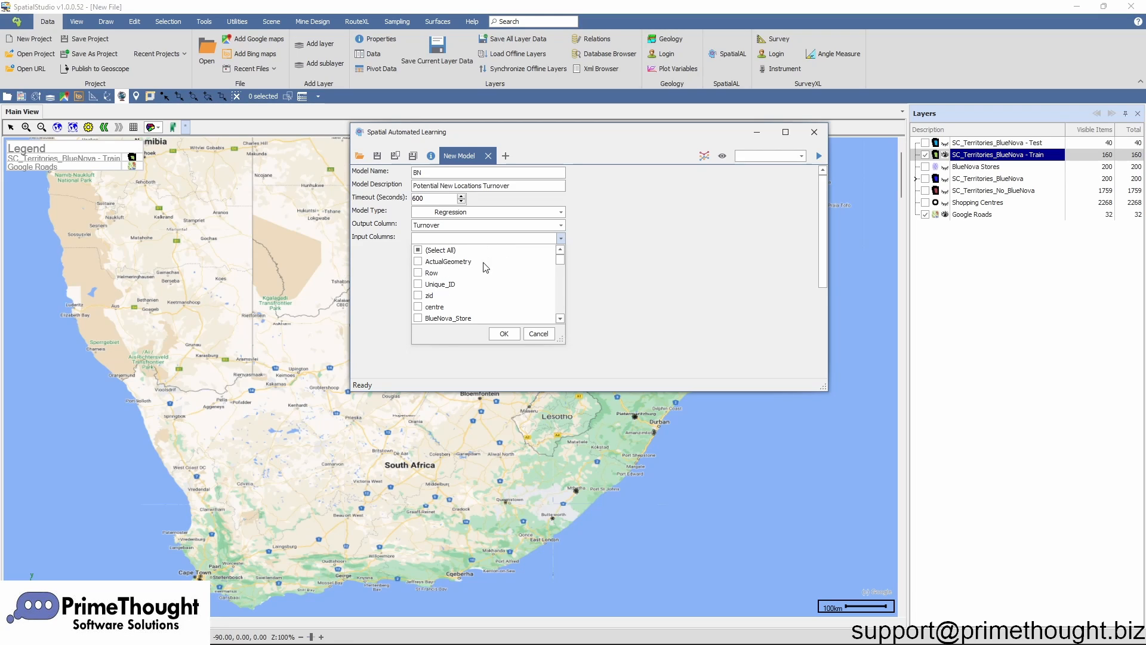
click(504, 333)
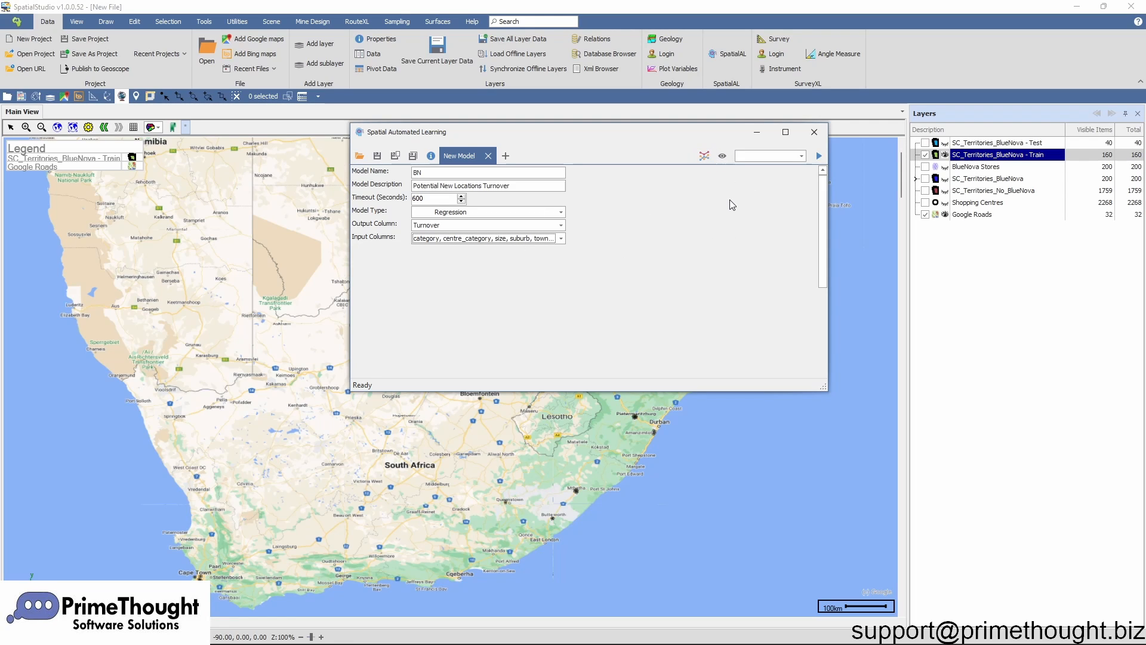
Step: Train the regression model on the SC_Territories_BlueNova - Train layer
click(991, 158)
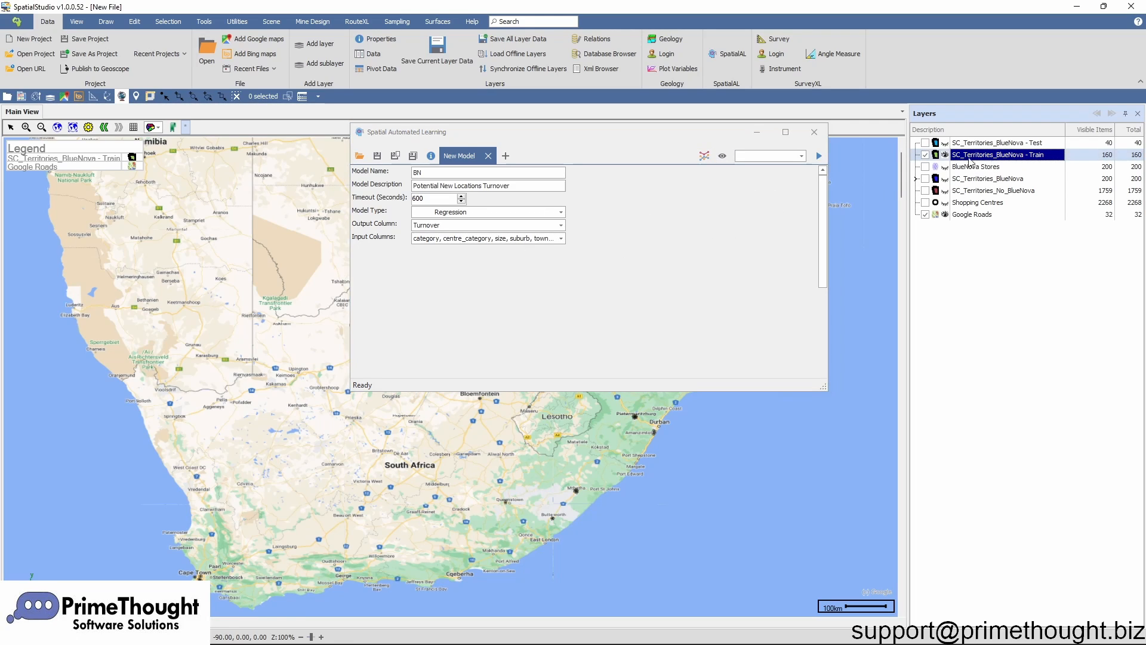
click(704, 156)
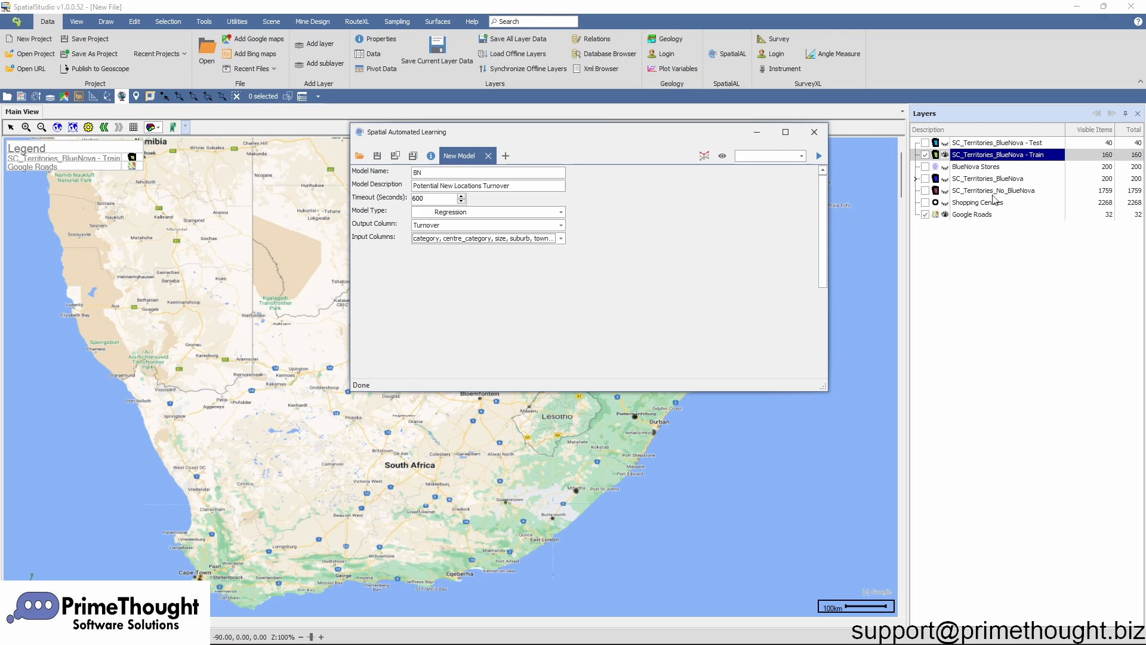
click(986, 156)
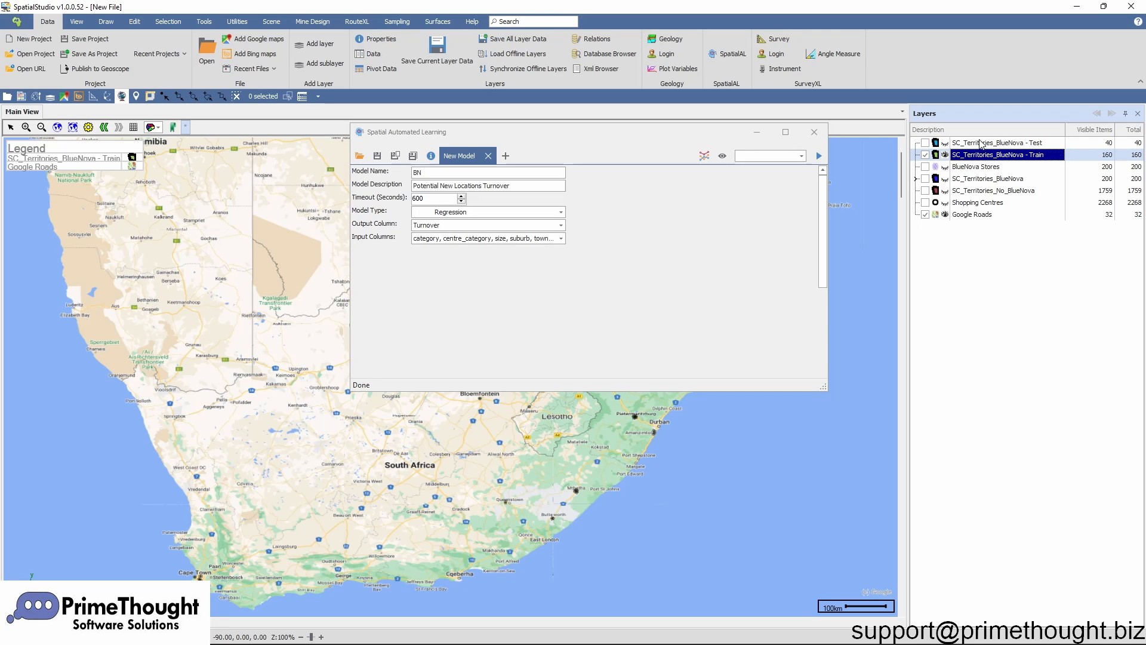
Step: Activate and show the SC_Territories_BlueNova - Test layer, and run the trained model on it with Predicted Turnover as the result column
click(981, 143)
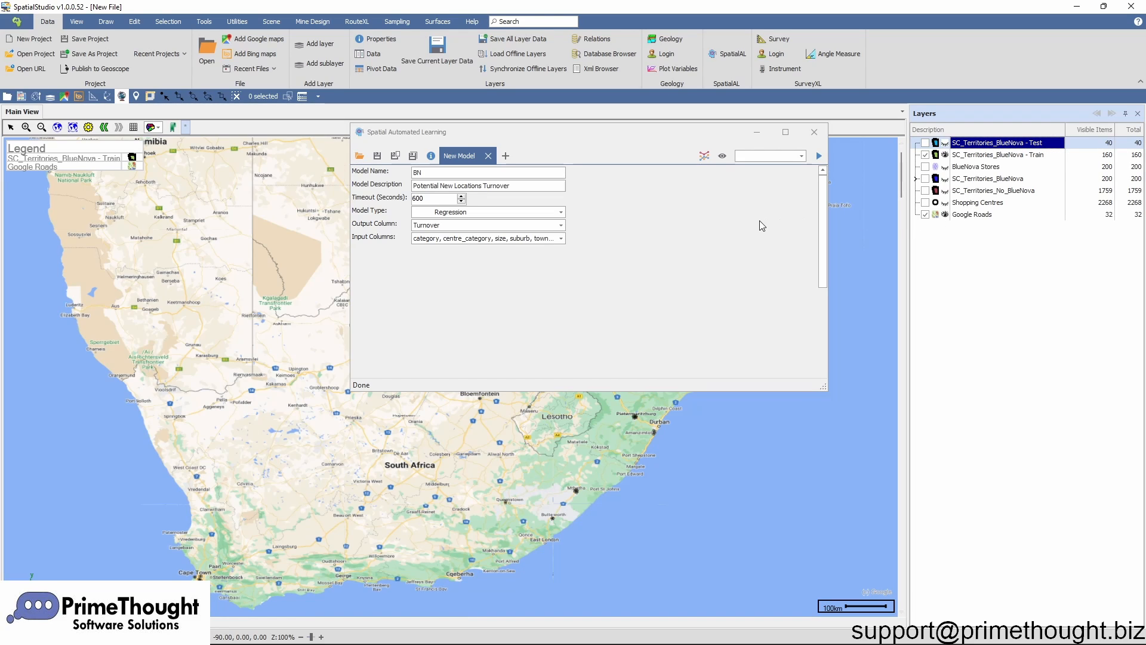
click(925, 143)
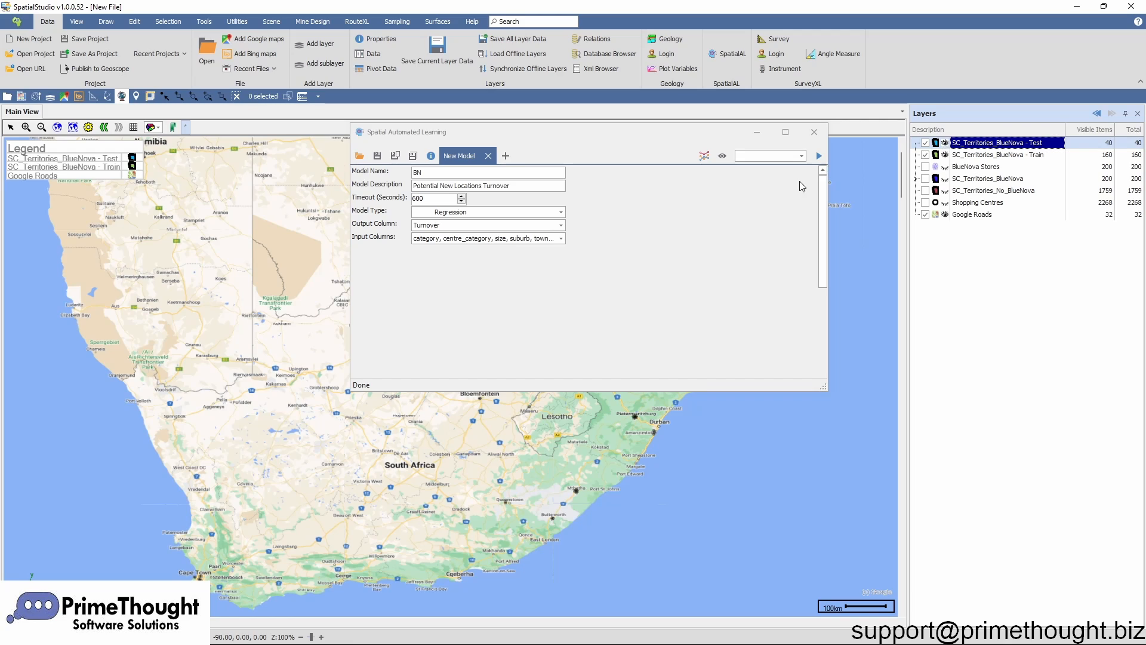
click(801, 156)
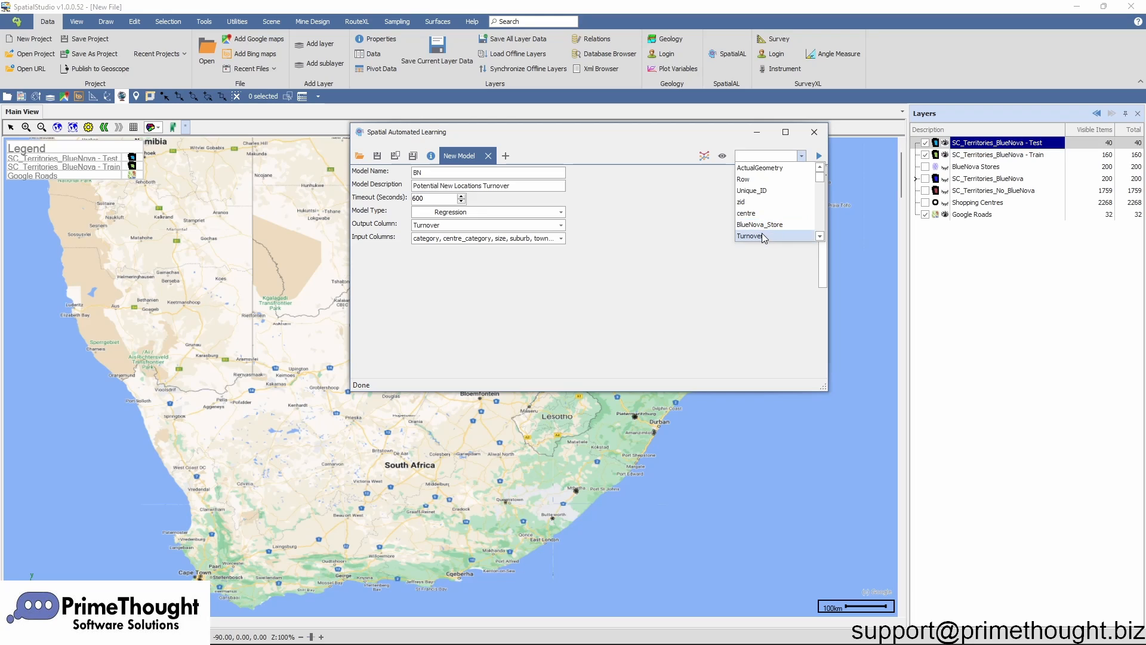
scroll(770, 218, down, 6)
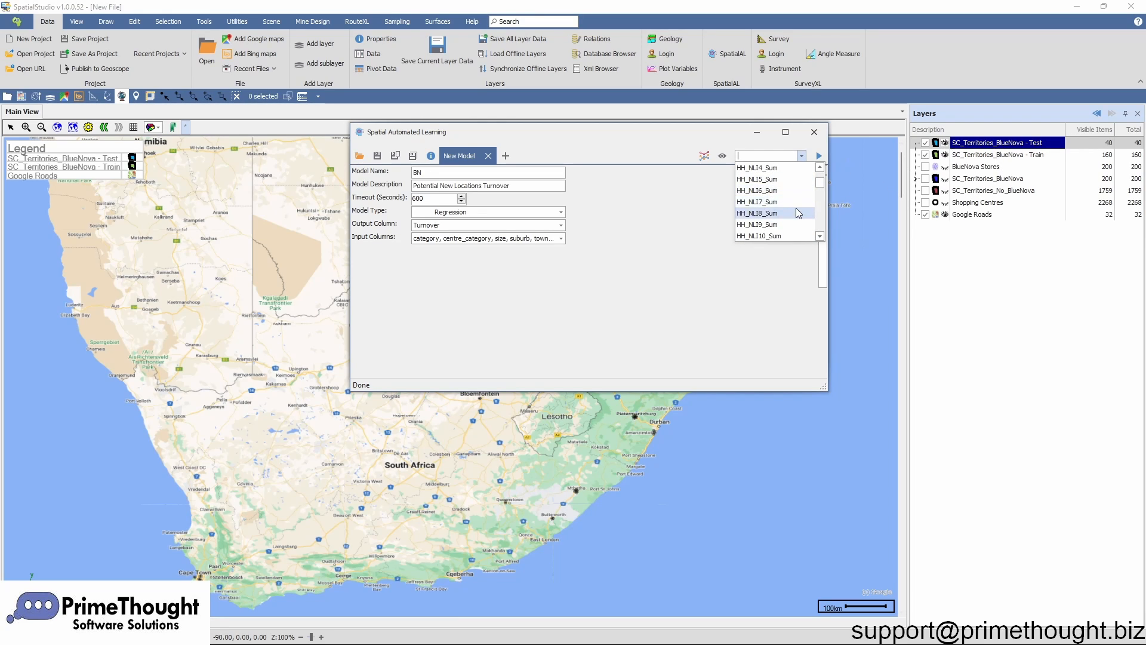
scroll(798, 215, down, 5)
scroll(798, 218, down, 5)
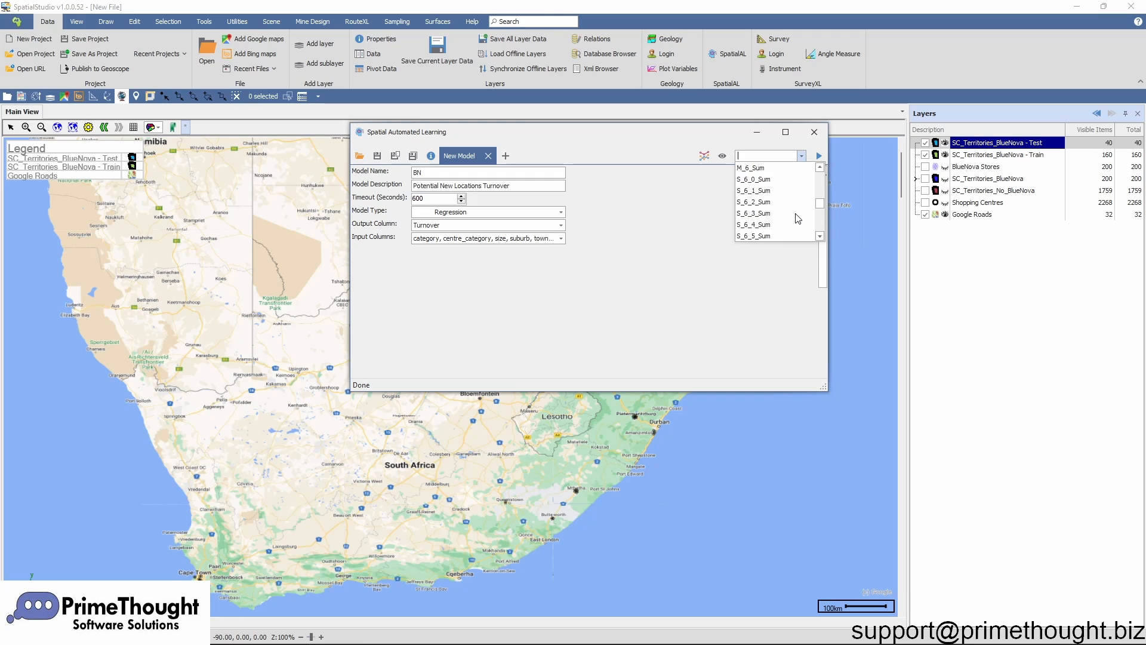
scroll(798, 218, down, 4)
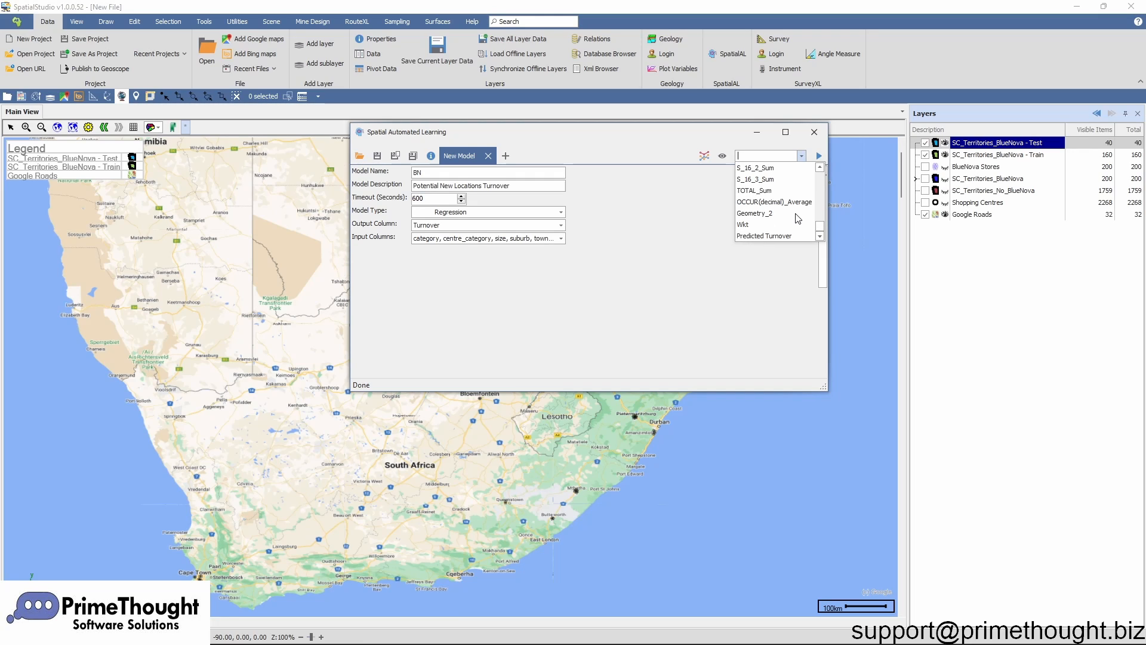
click(794, 216)
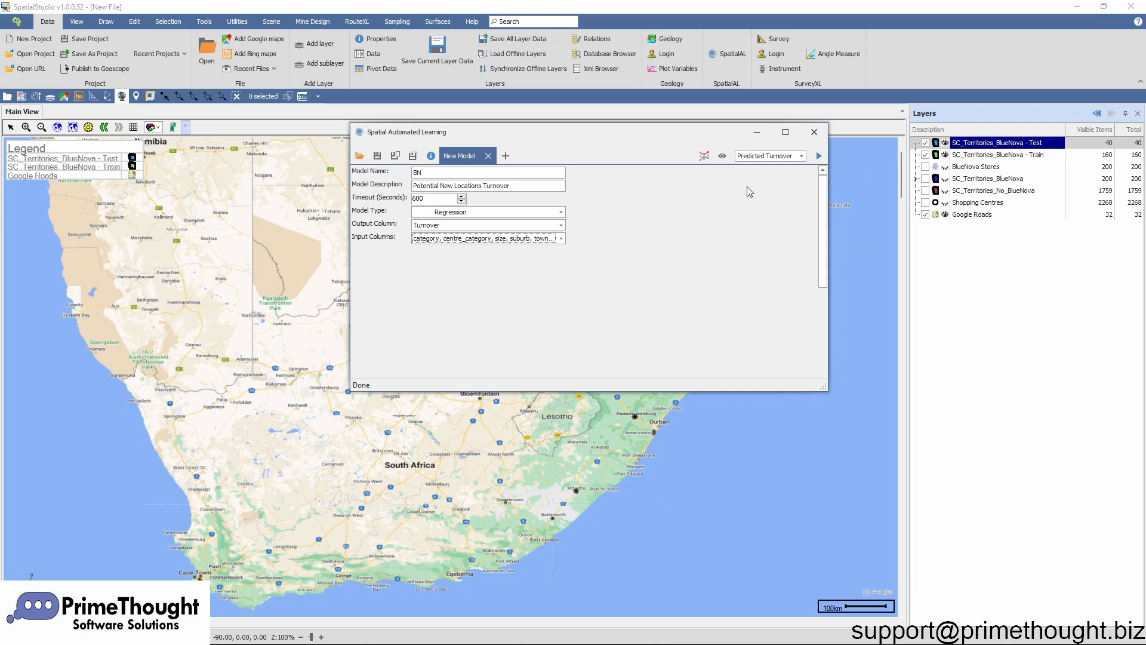
click(817, 162)
Step: Minimize the learning window, open the SC_Territories_BlueNova - Test layer data, compare its Turnover, Predicted Turnover and Variance columns, and close it
click(757, 132)
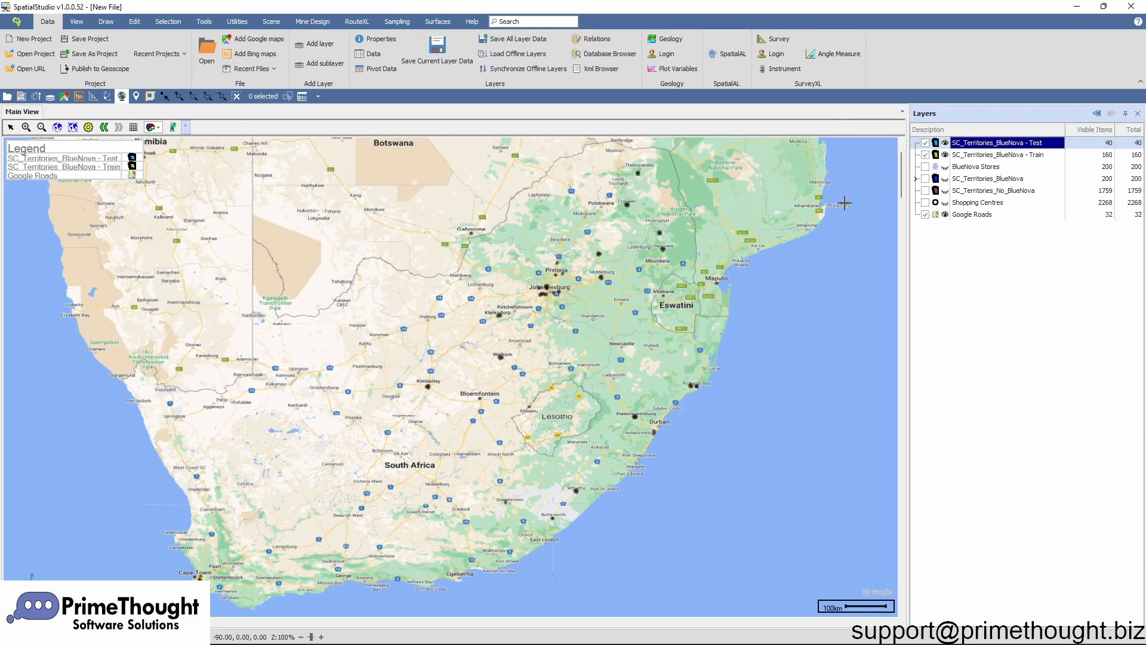
right_click(995, 145)
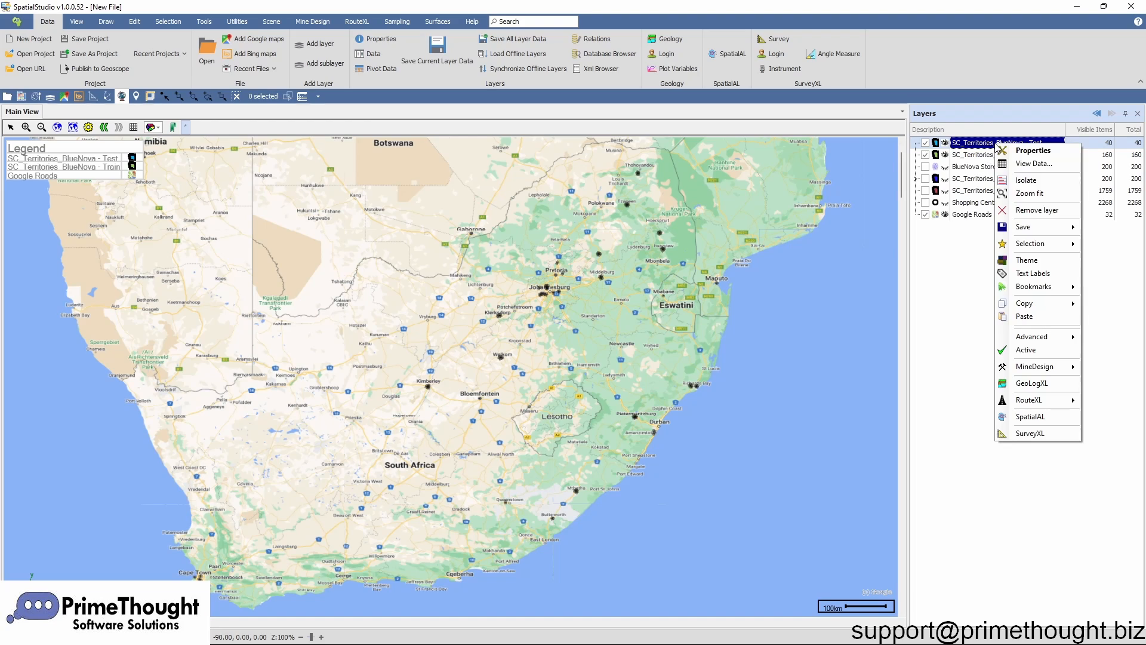
click(1026, 163)
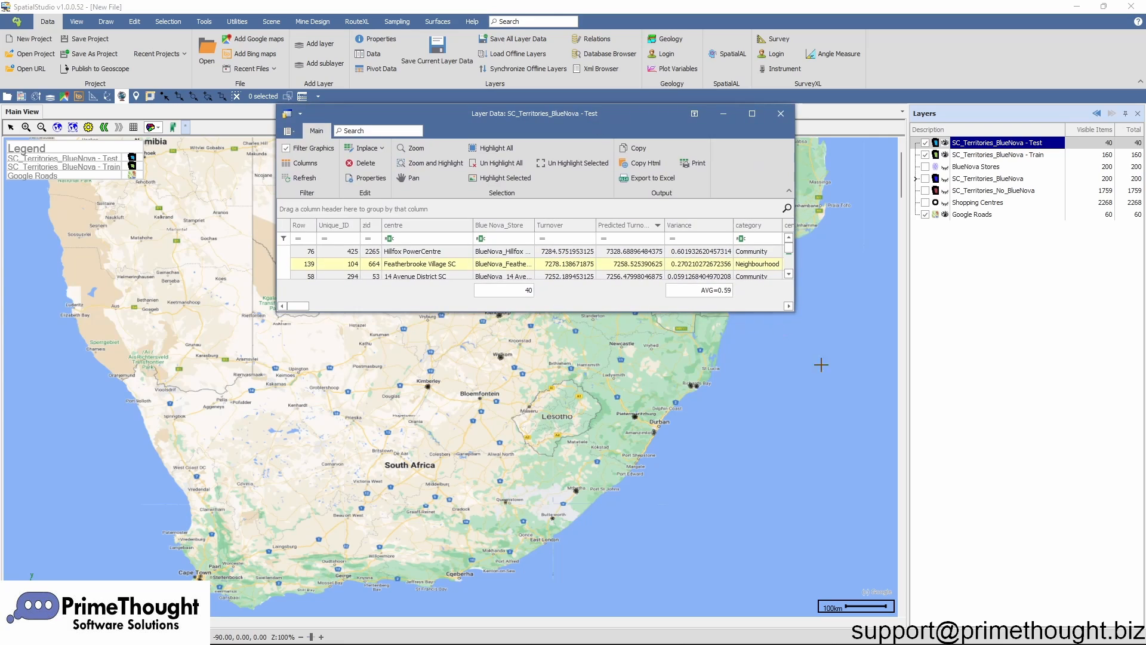
drag(793, 311, 900, 437)
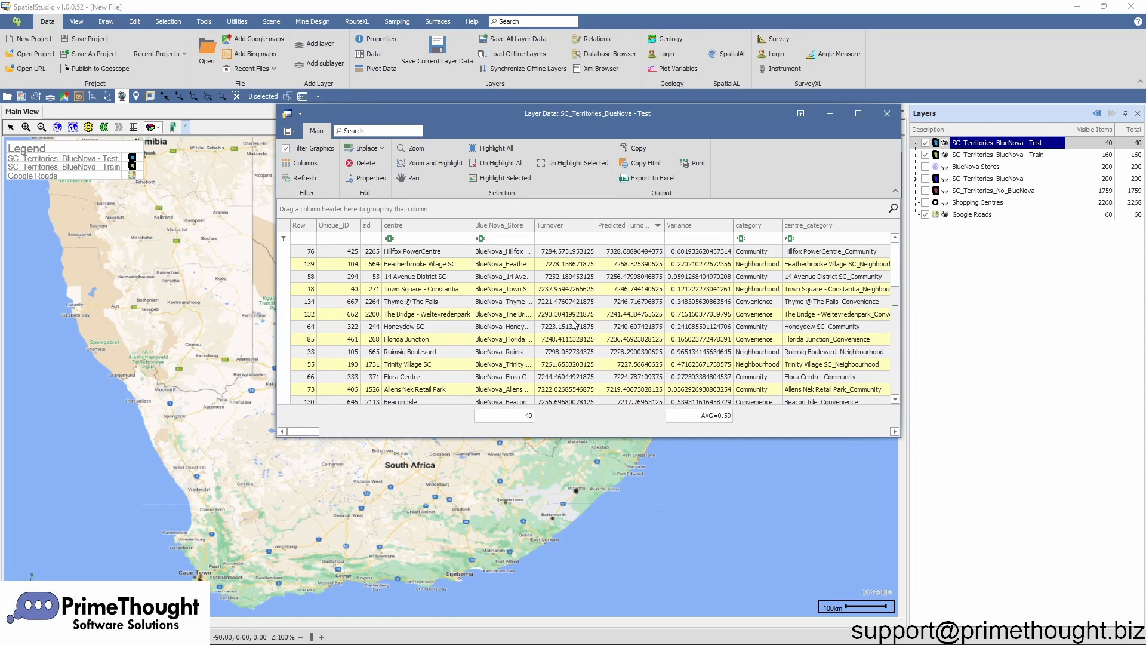
scroll(624, 345, down, 1)
scroll(624, 344, up, 1)
scroll(714, 364, down, 2)
scroll(713, 360, up, 2)
scroll(691, 326, down, 4)
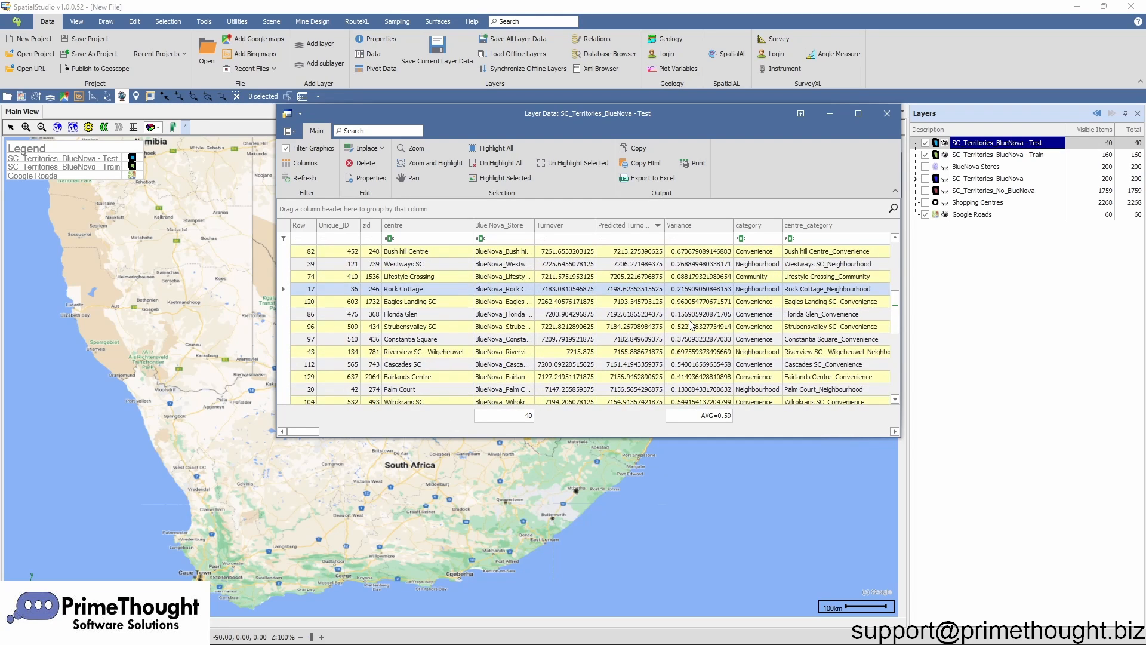
scroll(691, 326, up, 4)
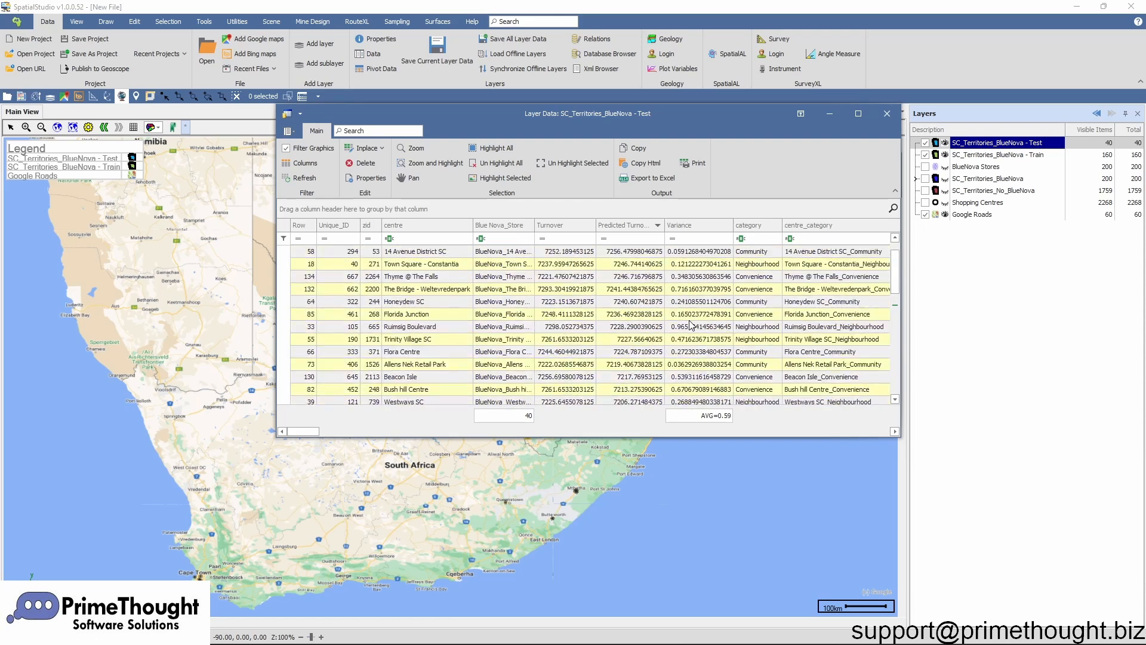
click(888, 114)
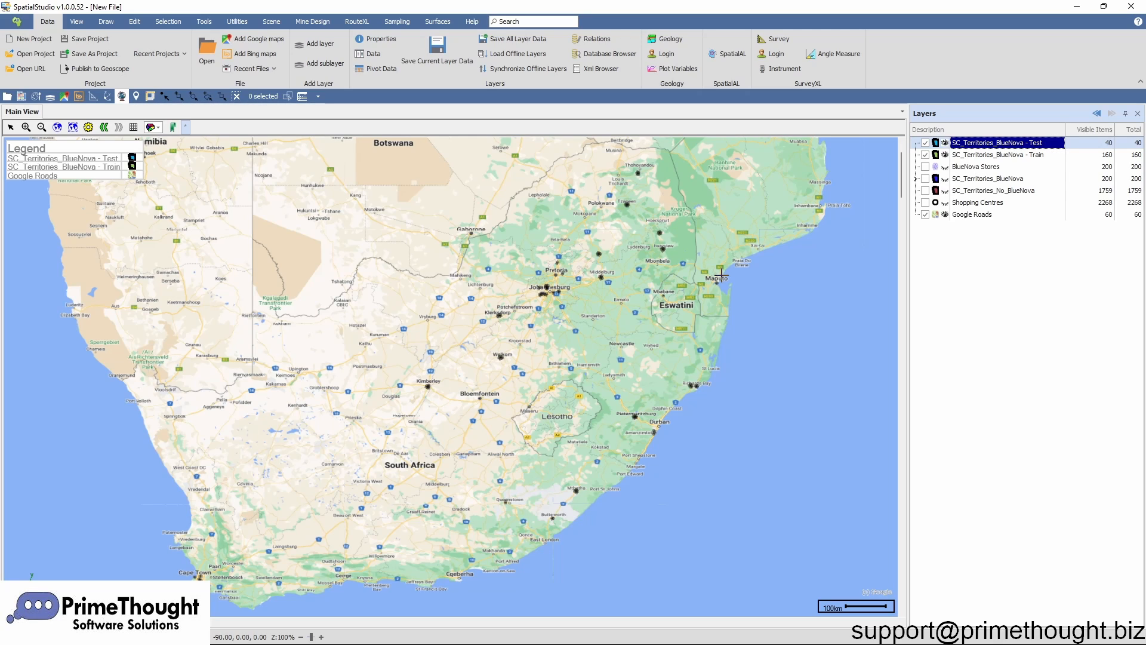
Step: Activate and show the full SC_Territories_BlueNova layer, and bring back the Spatial Automated Learning window
click(979, 180)
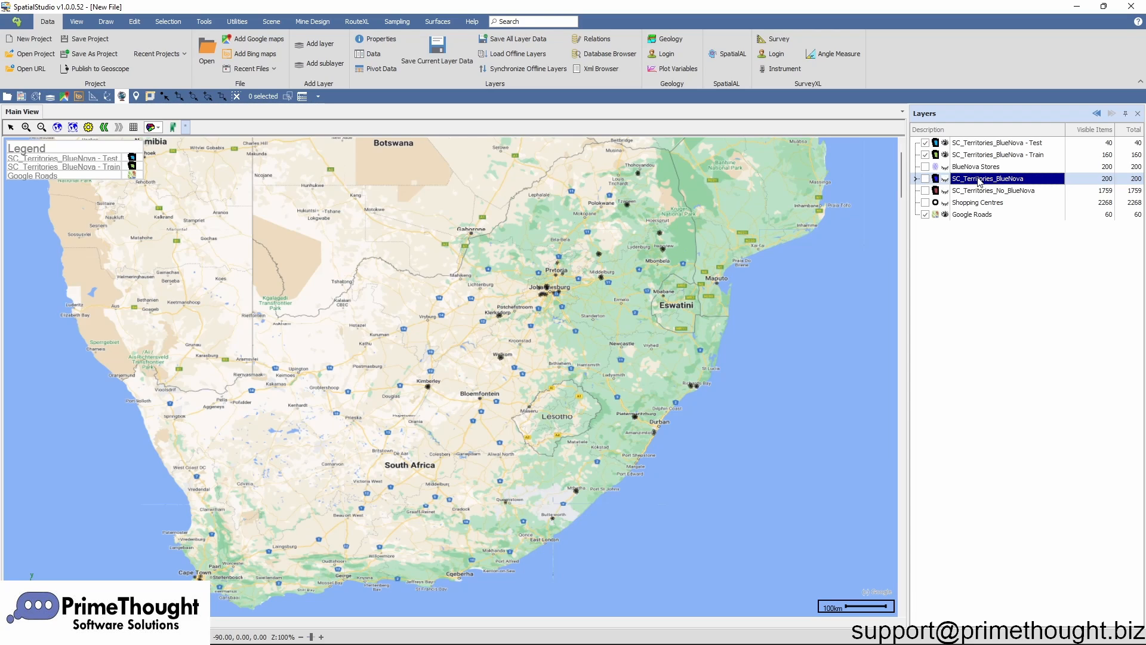
click(926, 179)
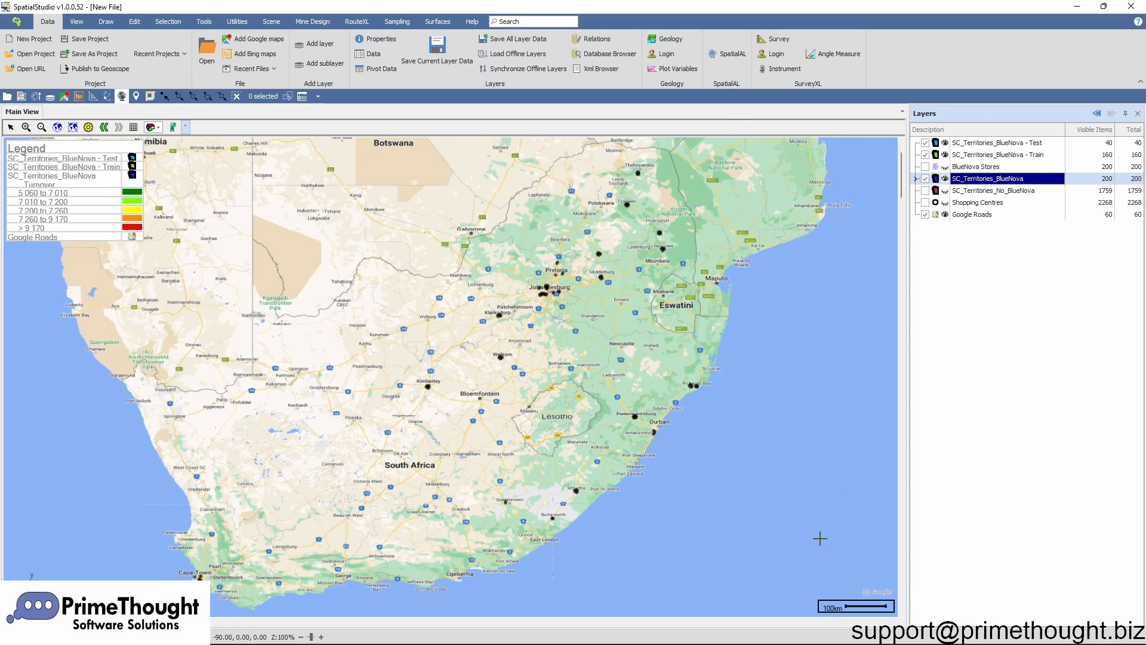
mouse_move(797, 640)
click(746, 633)
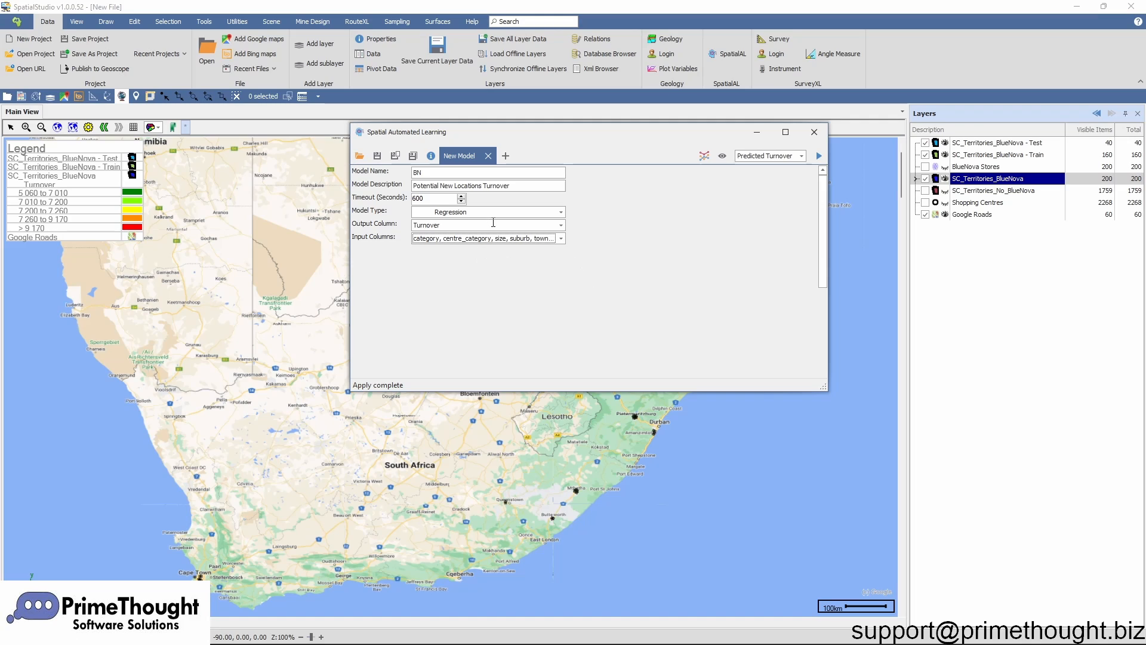
Step: Clear the result column and retrain the BN regression model on the SC_Territories_BlueNova layer
click(802, 157)
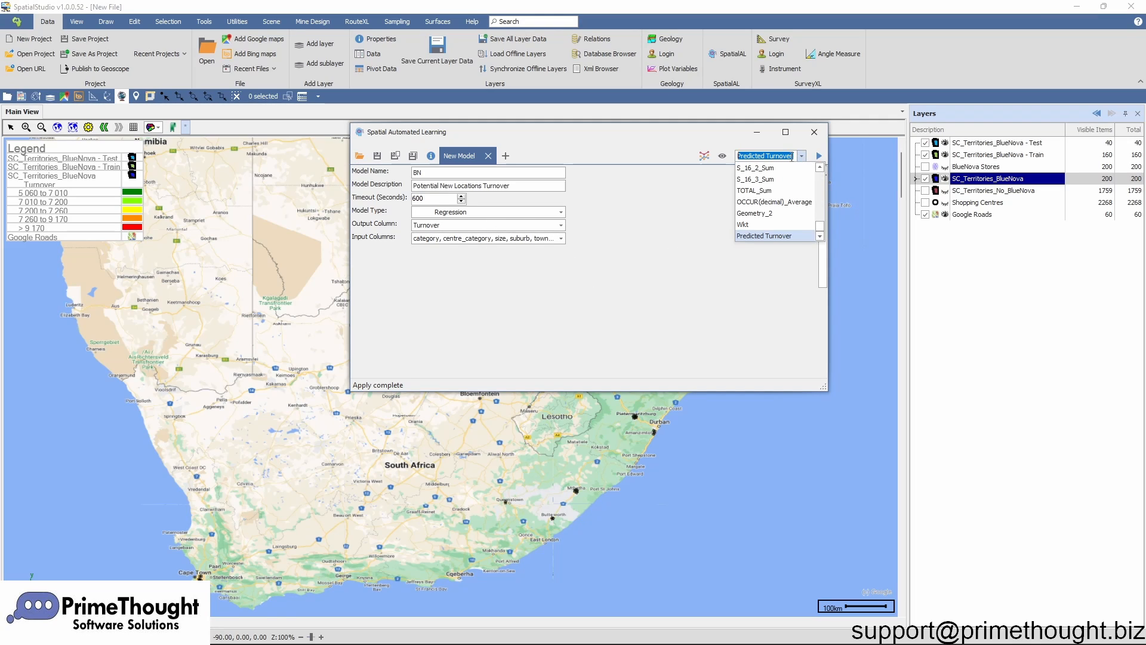
key(BackSpace)
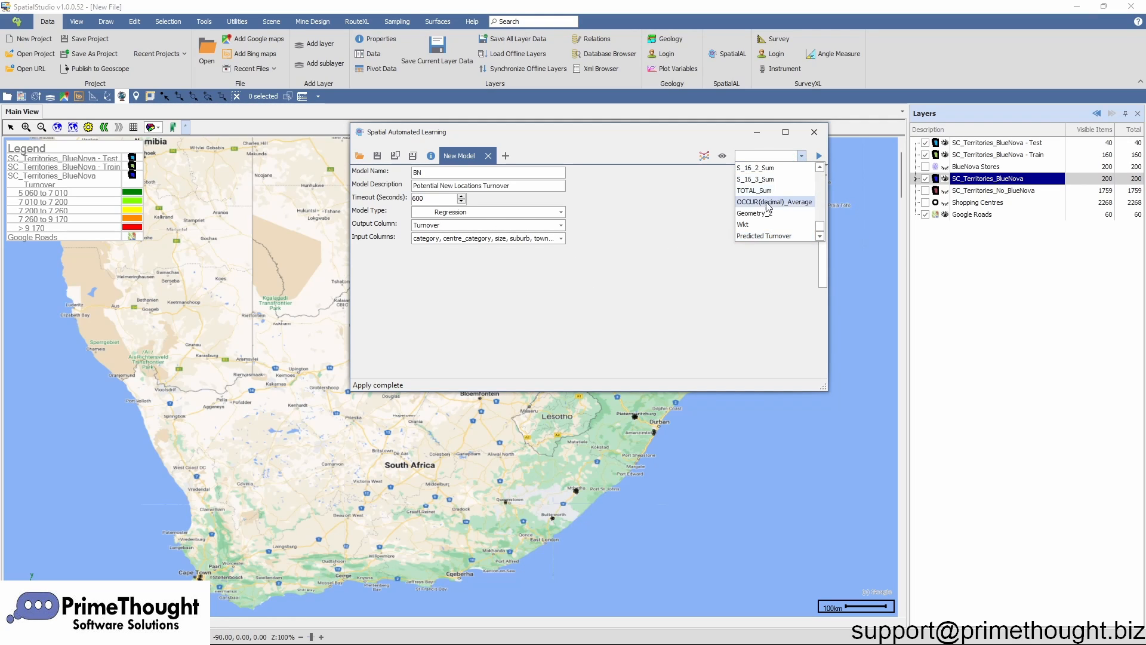
click(775, 304)
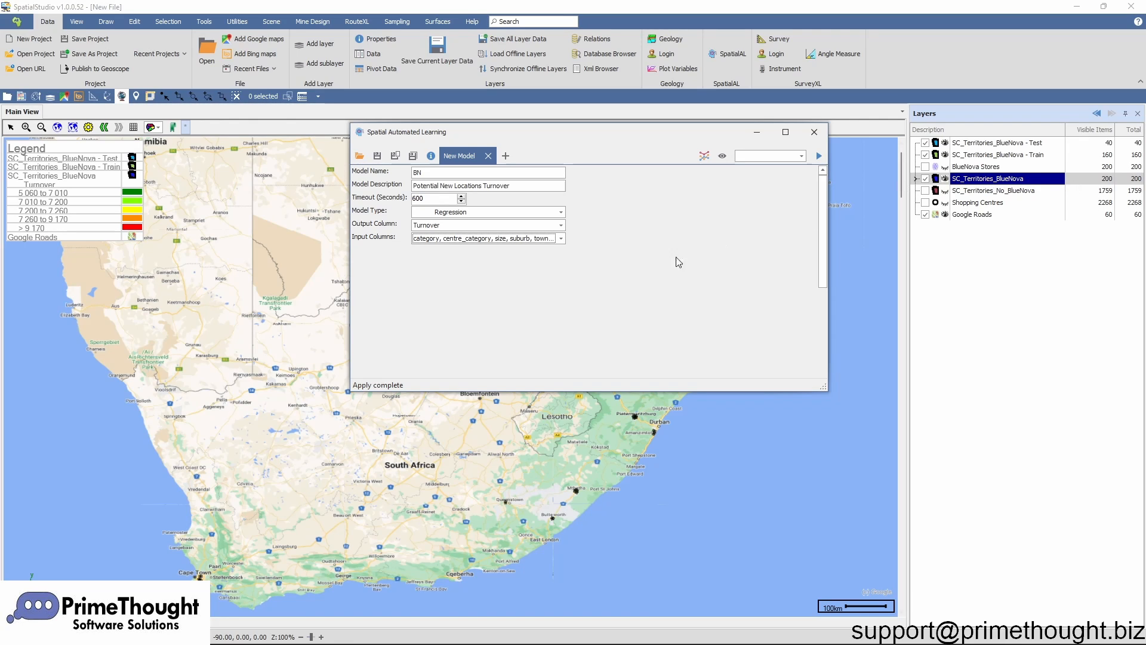
click(705, 158)
Step: View the SpatialAL version and licence information, close it, and minimize the learning window
click(434, 159)
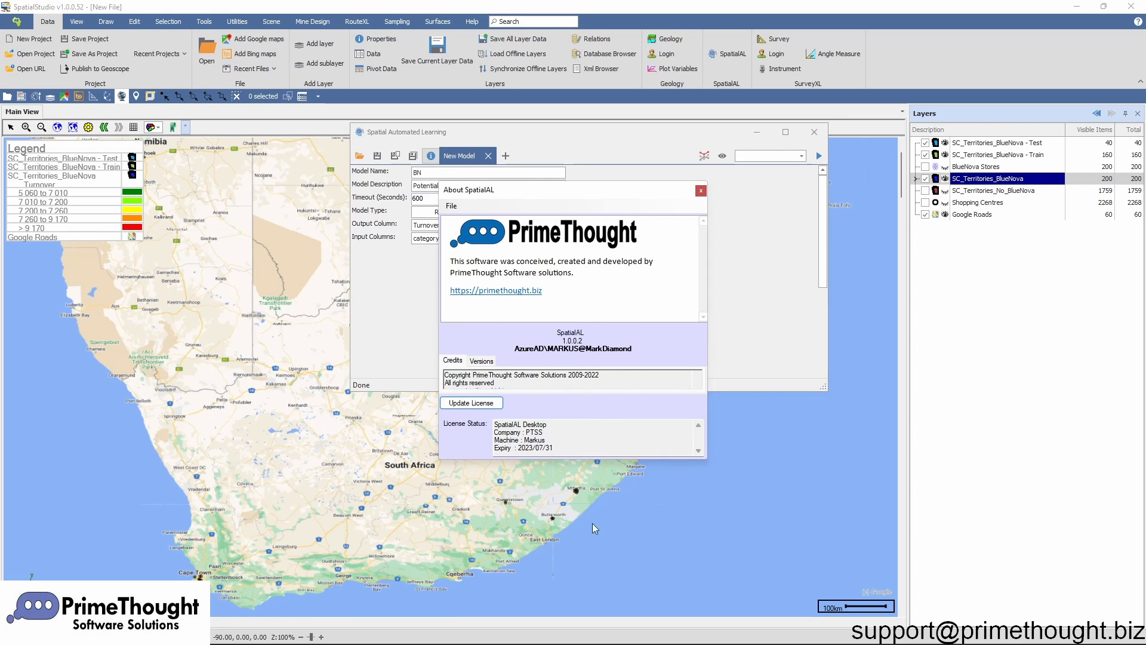
click(701, 191)
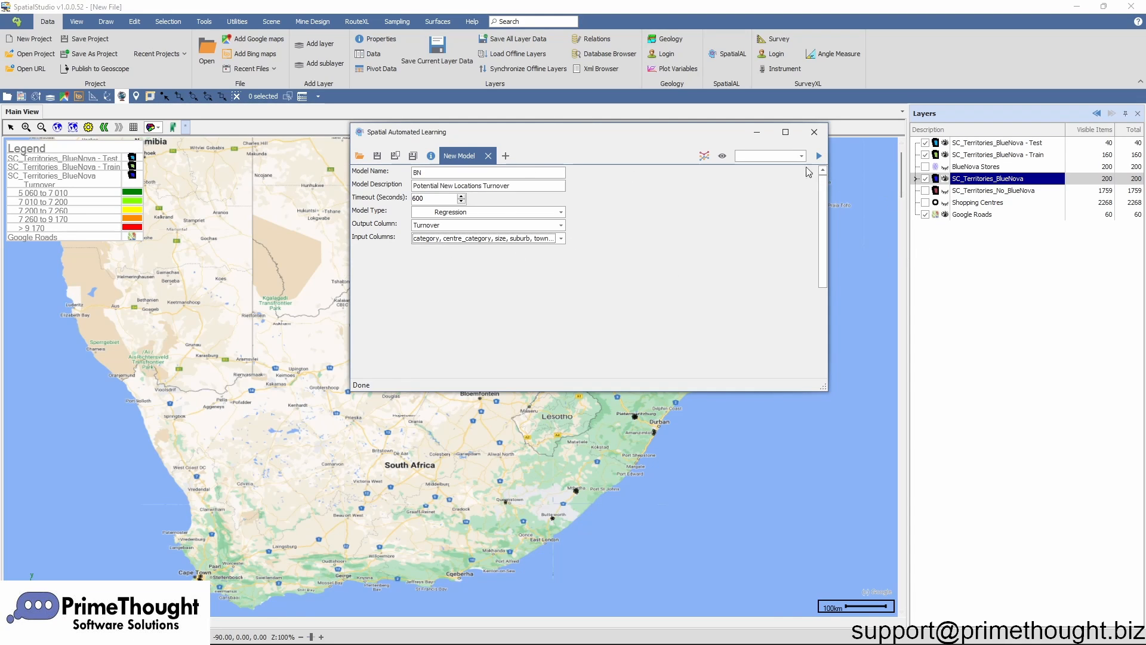
click(758, 132)
Step: Activate the SC_Territories_No_BlueNova layer and run the trained model on it with Predicted Turnover as the result column
click(973, 191)
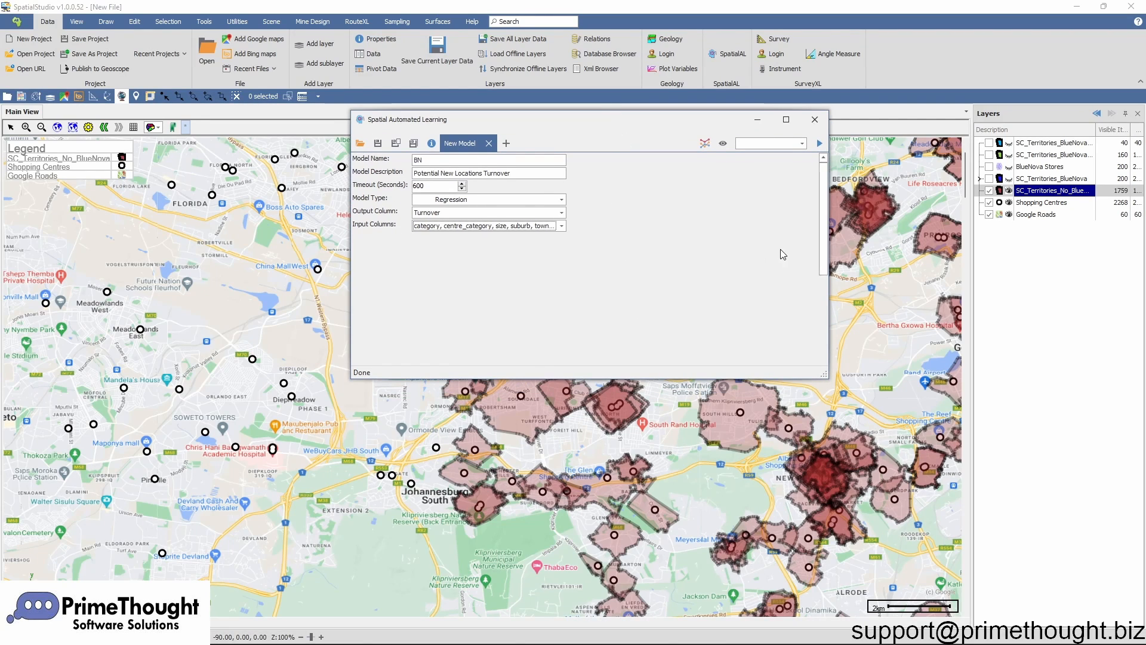
click(802, 144)
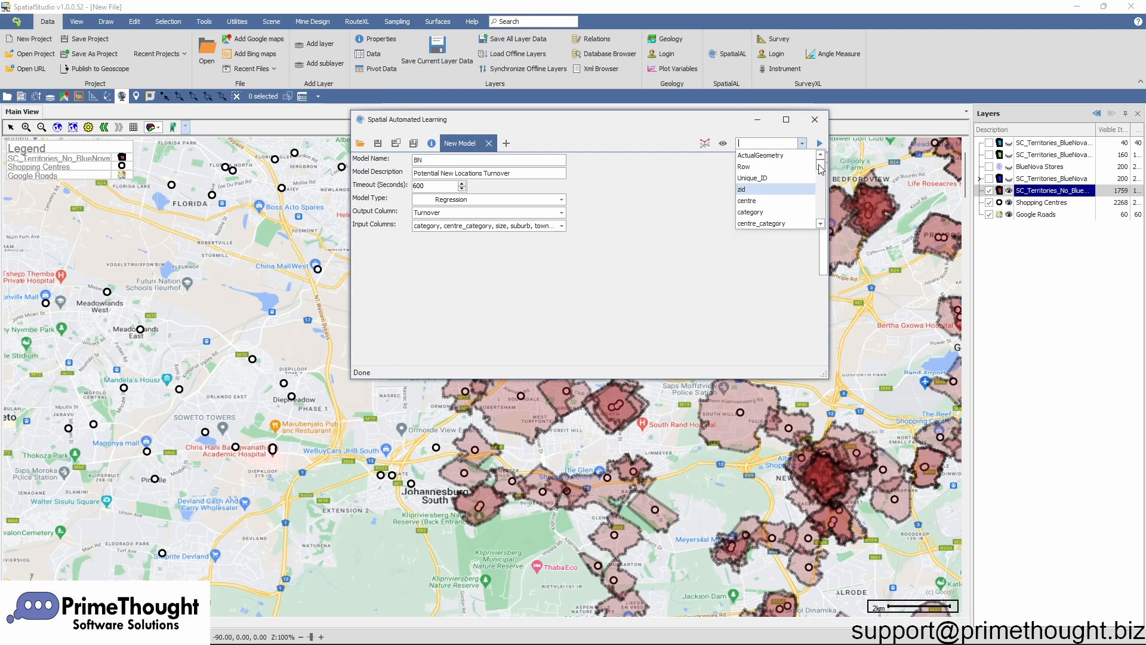
drag(820, 169, 822, 225)
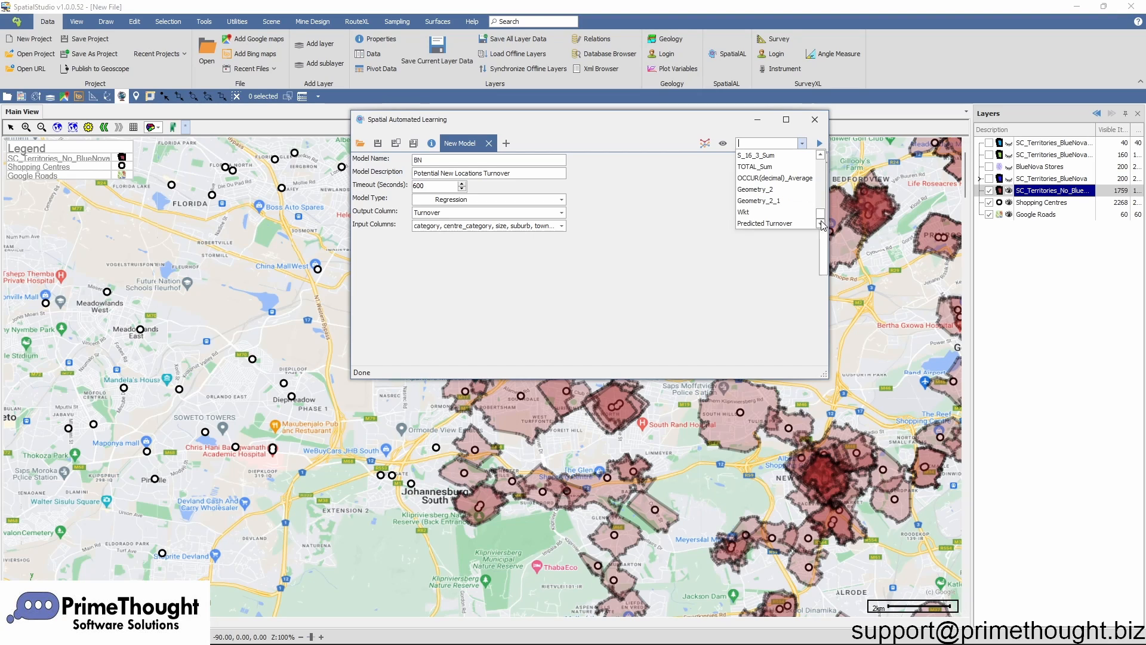
click(776, 224)
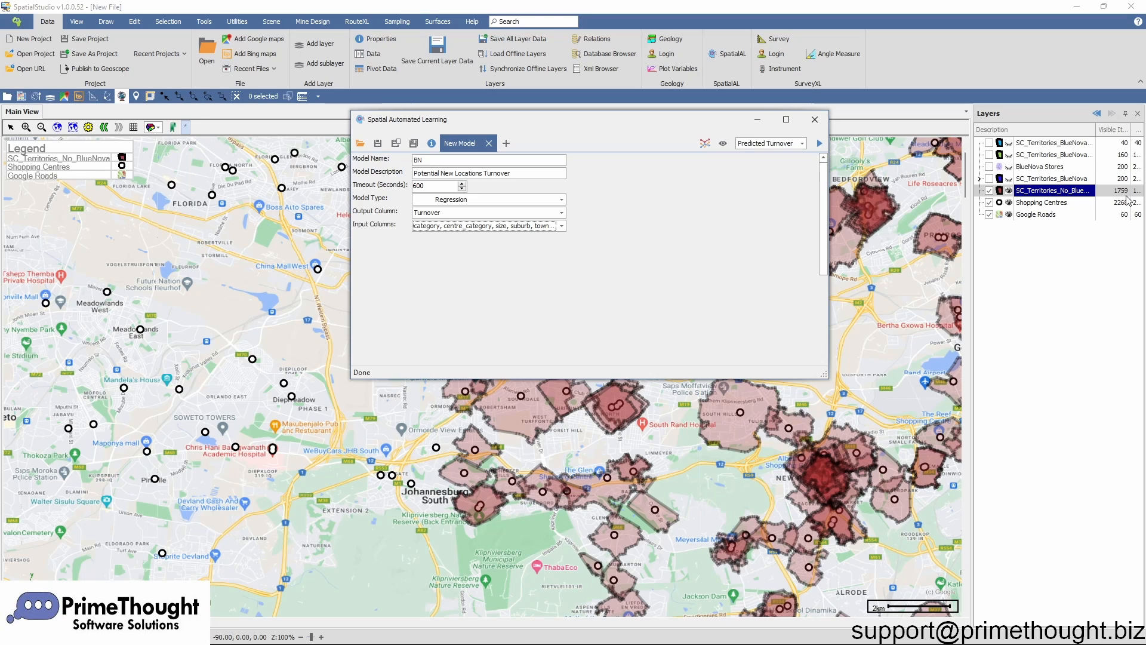
click(820, 144)
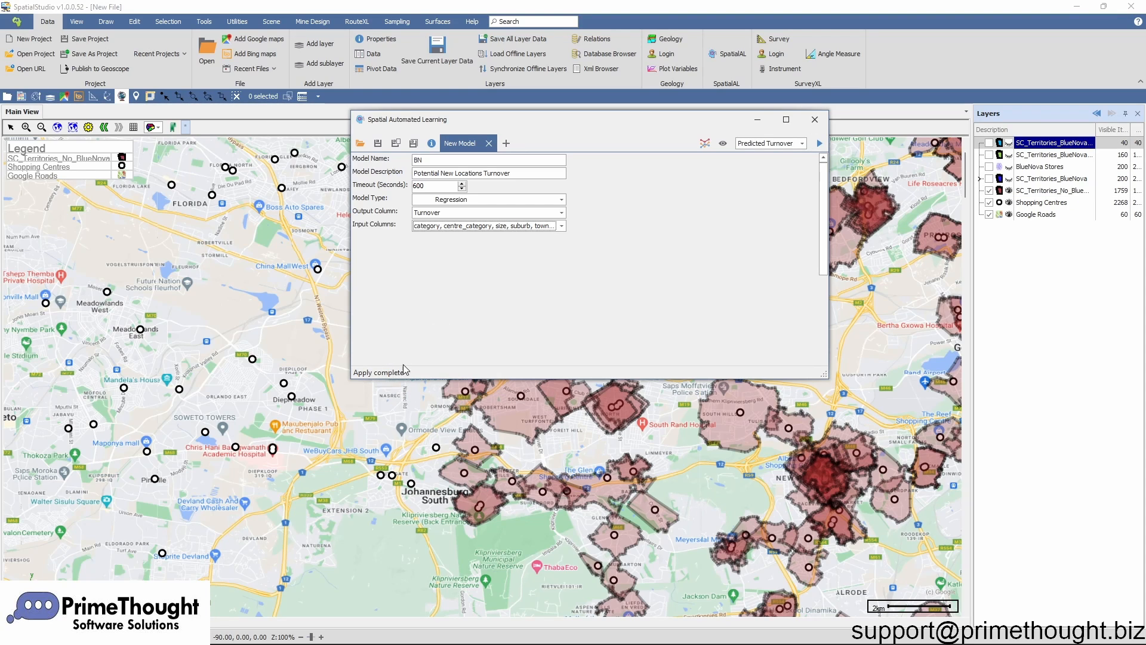
Step: Minimize the learning window, open the layer data of SC_Territories_No_BlueNova, and enlarge the data window
click(759, 121)
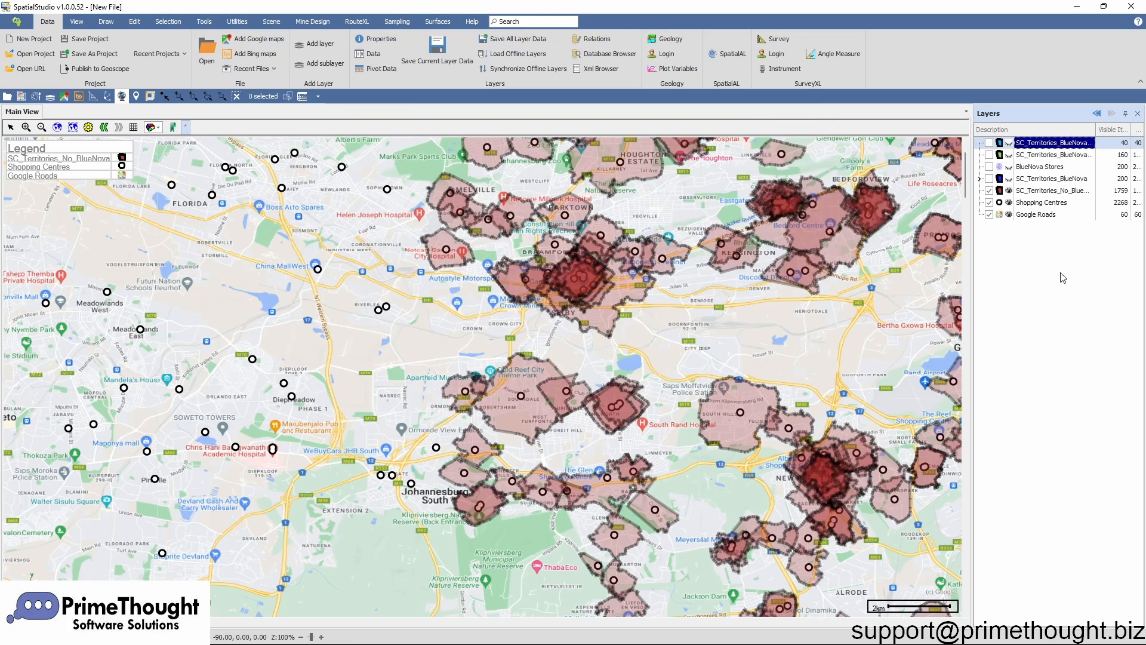
click(1030, 194)
right_click(1025, 191)
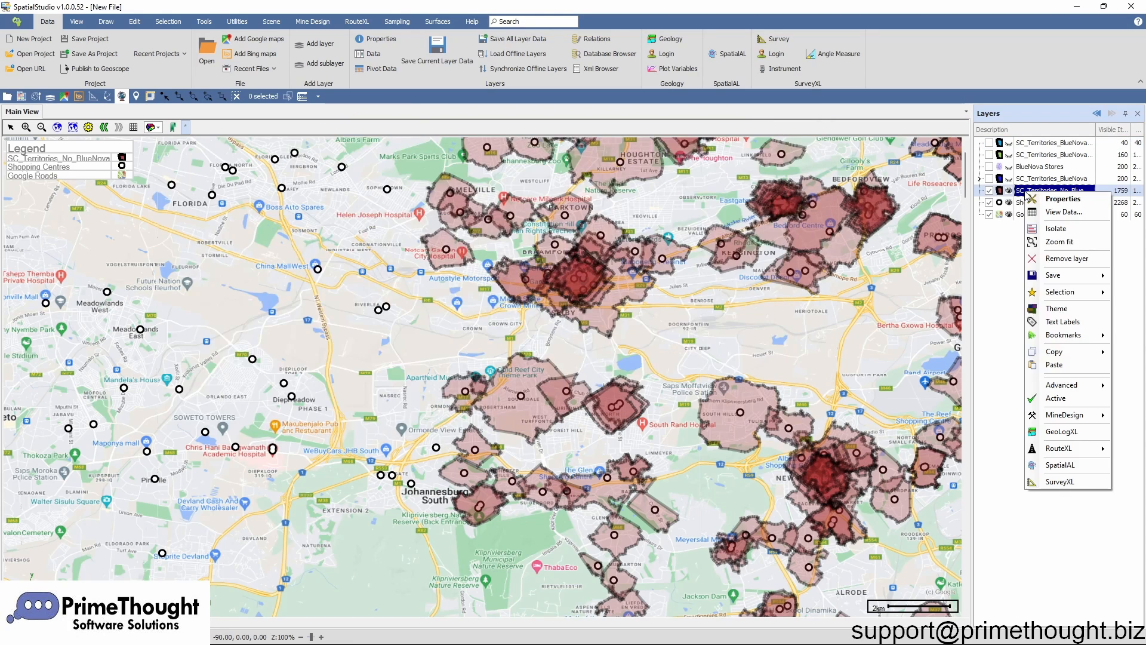
click(1058, 212)
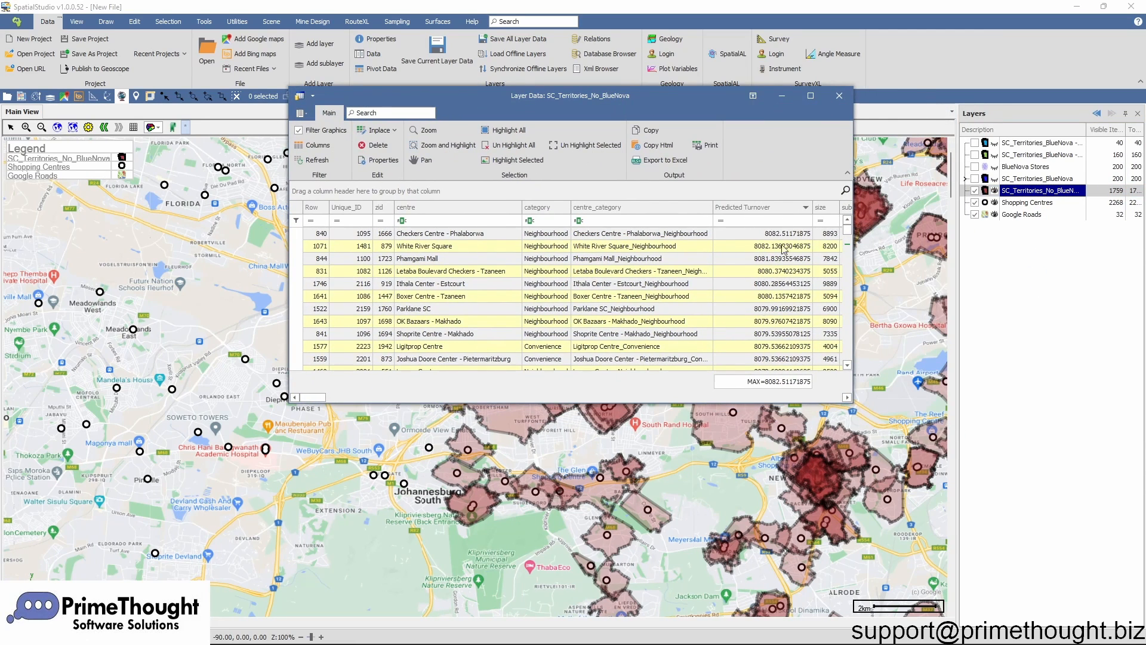
drag(853, 404, 927, 489)
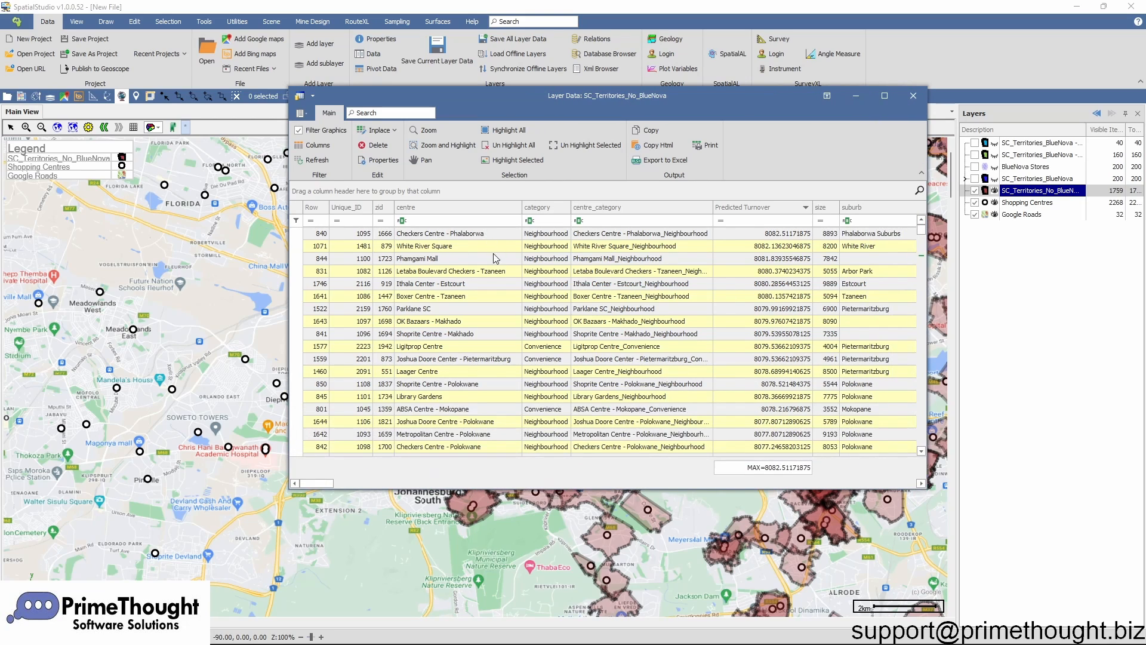
Step: Add a Count summary to the Row column and look through the Predicted Turnover values of the shopping centres
right_click(322, 468)
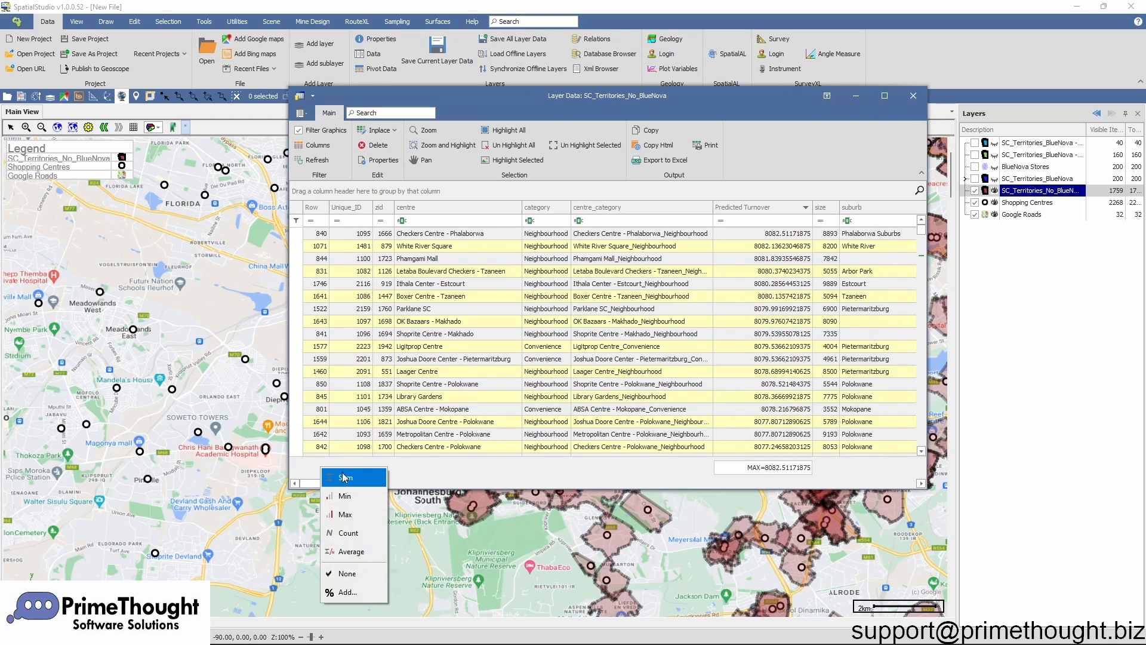
click(356, 533)
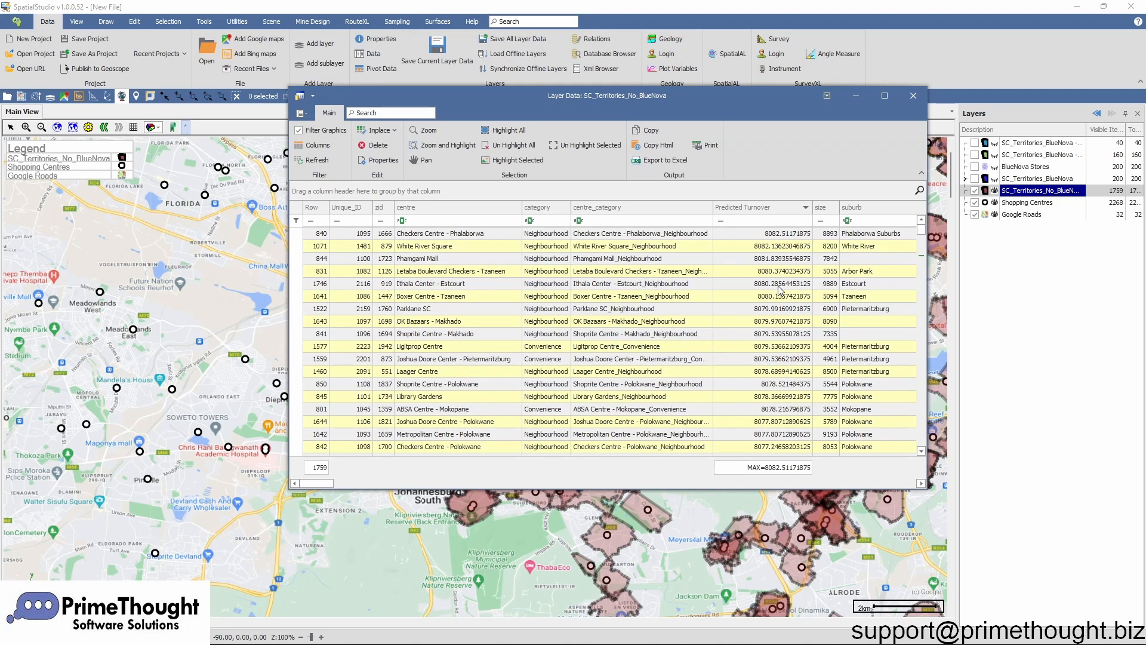
scroll(779, 291, down, 5)
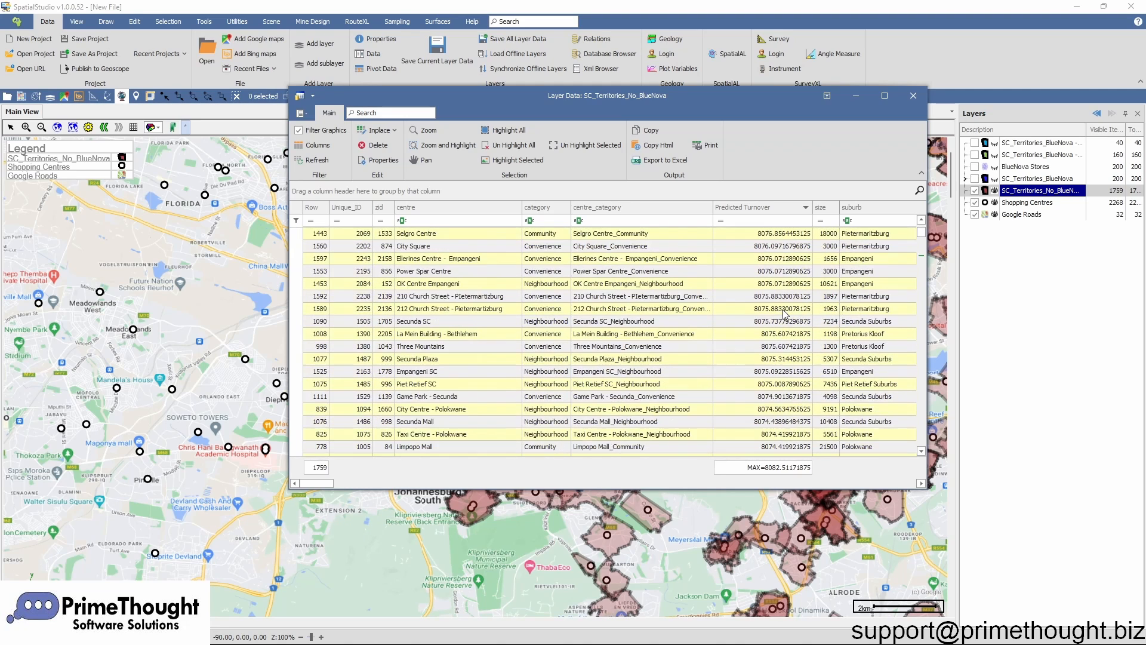
scroll(783, 314, down, 4)
scroll(784, 314, up, 4)
scroll(784, 315, up, 5)
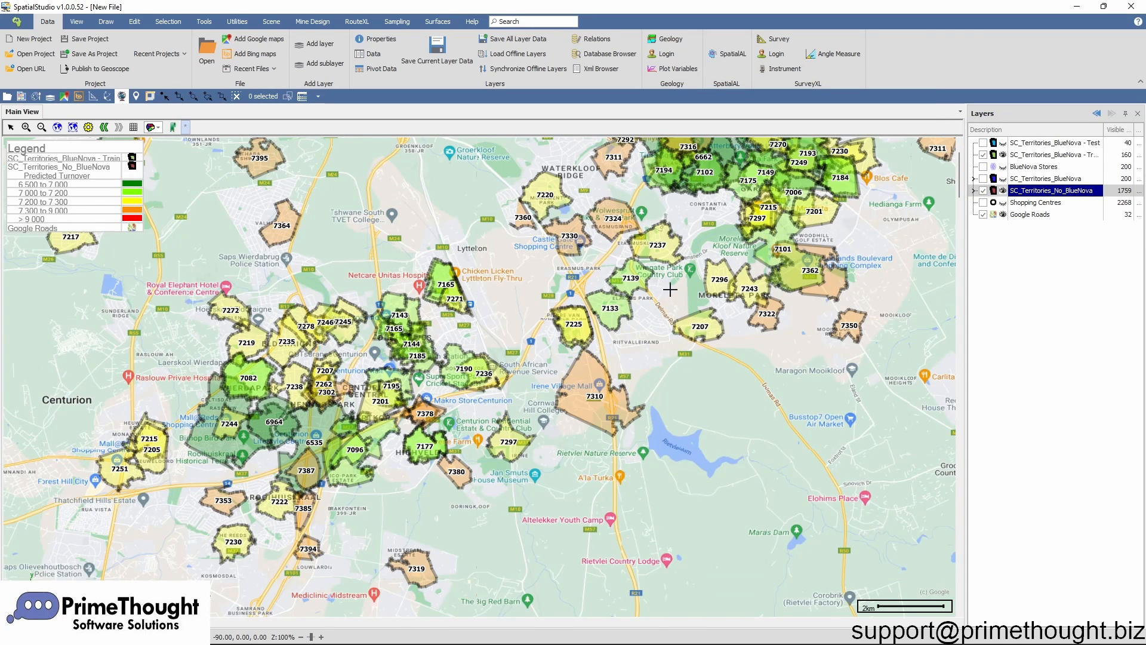
Step: Show the Shopping Centres layer over the territories themed by Predicted Turnover around Centurion
scroll(389, 349, up, 1)
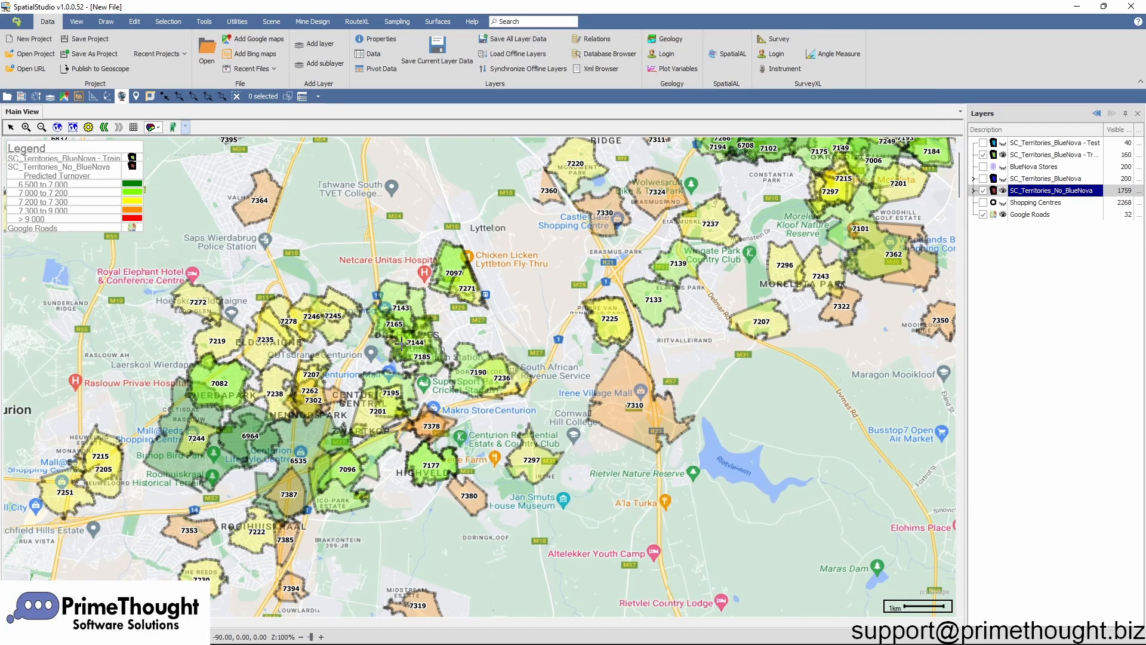
scroll(407, 313, down, 1)
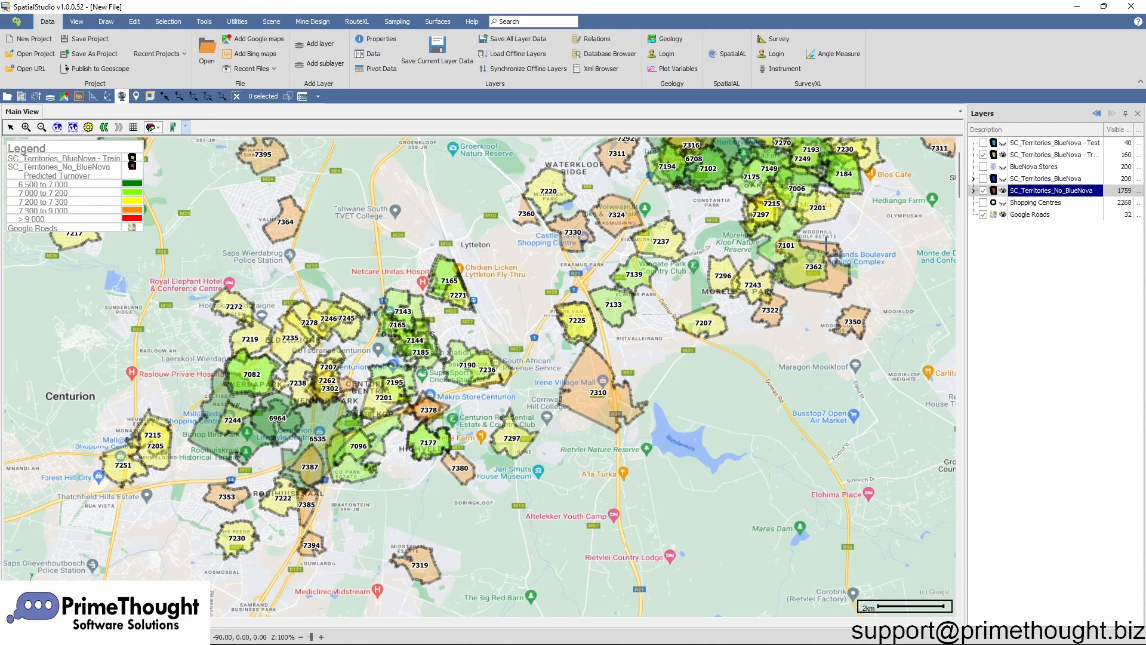
click(983, 203)
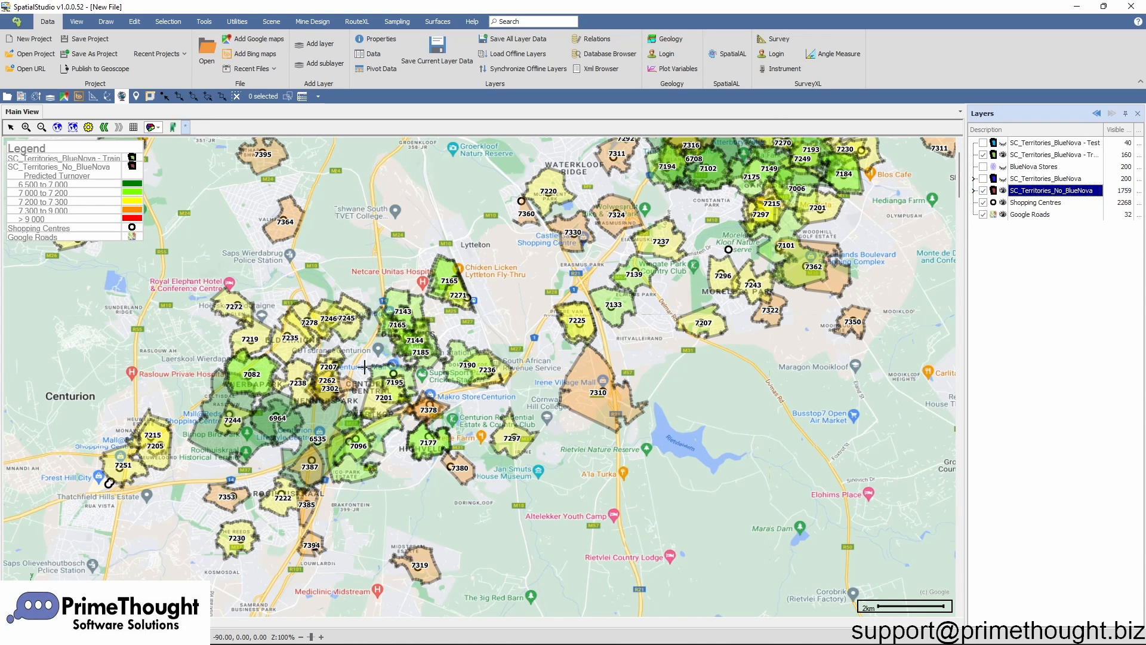
scroll(365, 368, up, 1)
scroll(675, 266, down, 1)
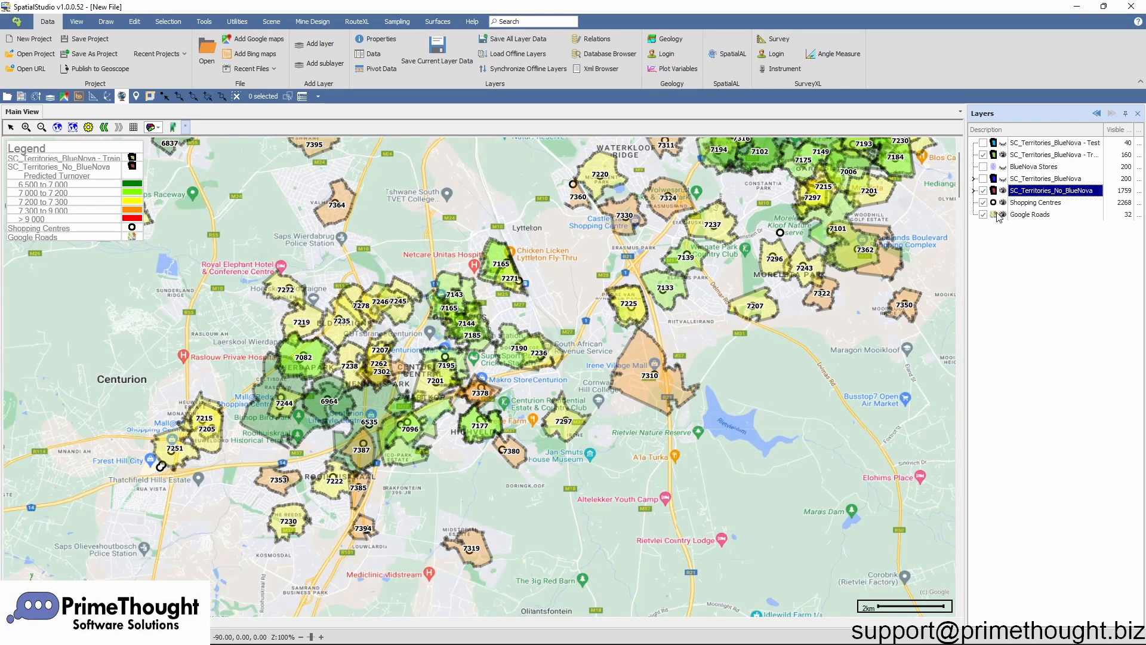
Step: Isolate the 7 300 to 9 000 Predicted Turnover class of SC_Territories_No_BlueNova and examine its territories around Irene Village Mall
click(974, 191)
click(1031, 247)
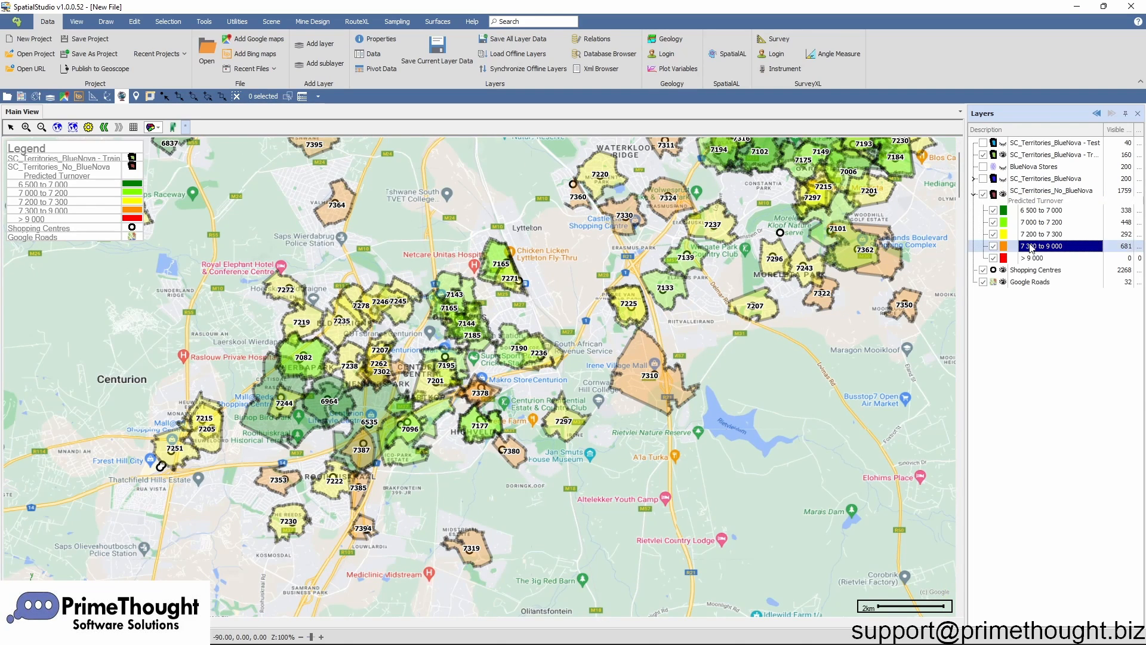
right_click(1031, 246)
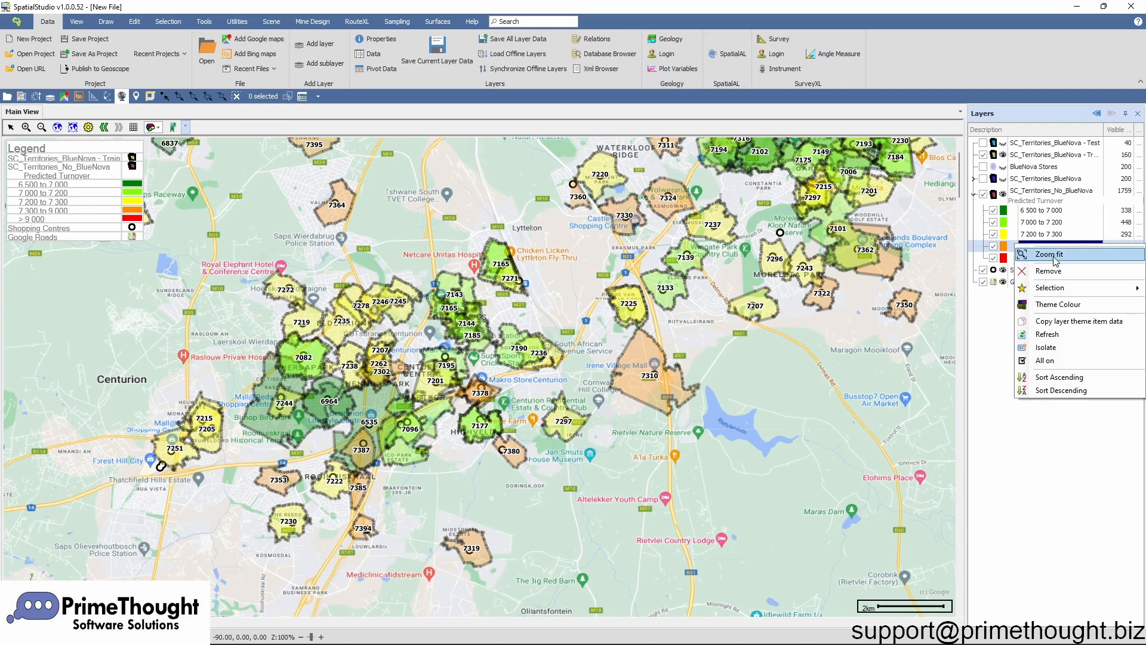
click(1046, 349)
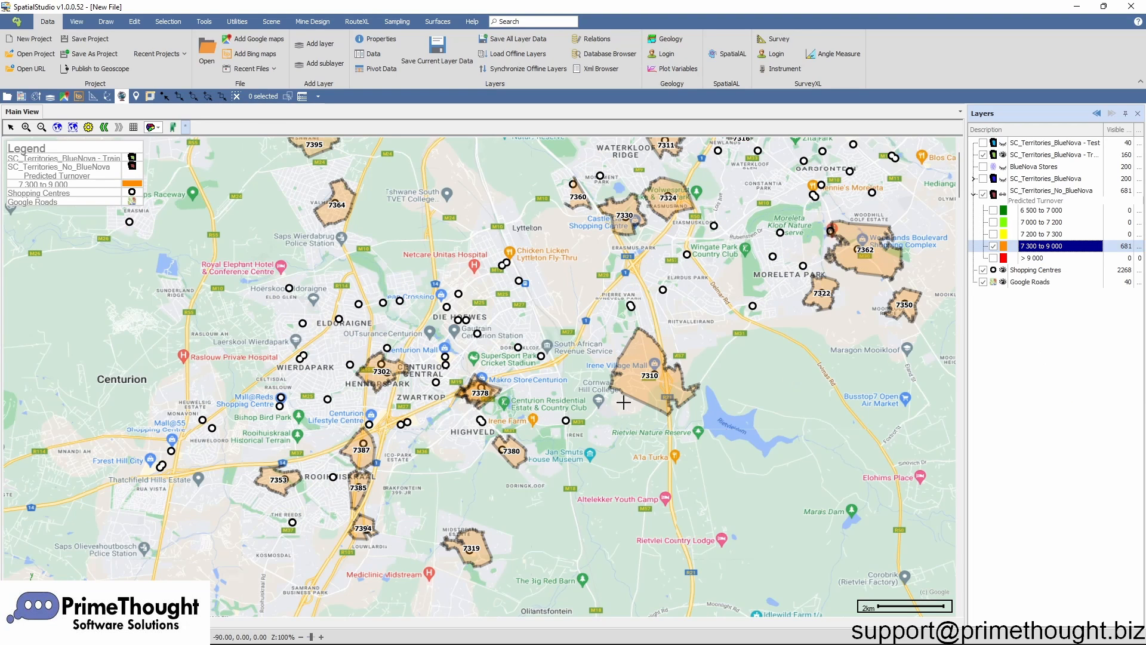
scroll(624, 402, up, 2)
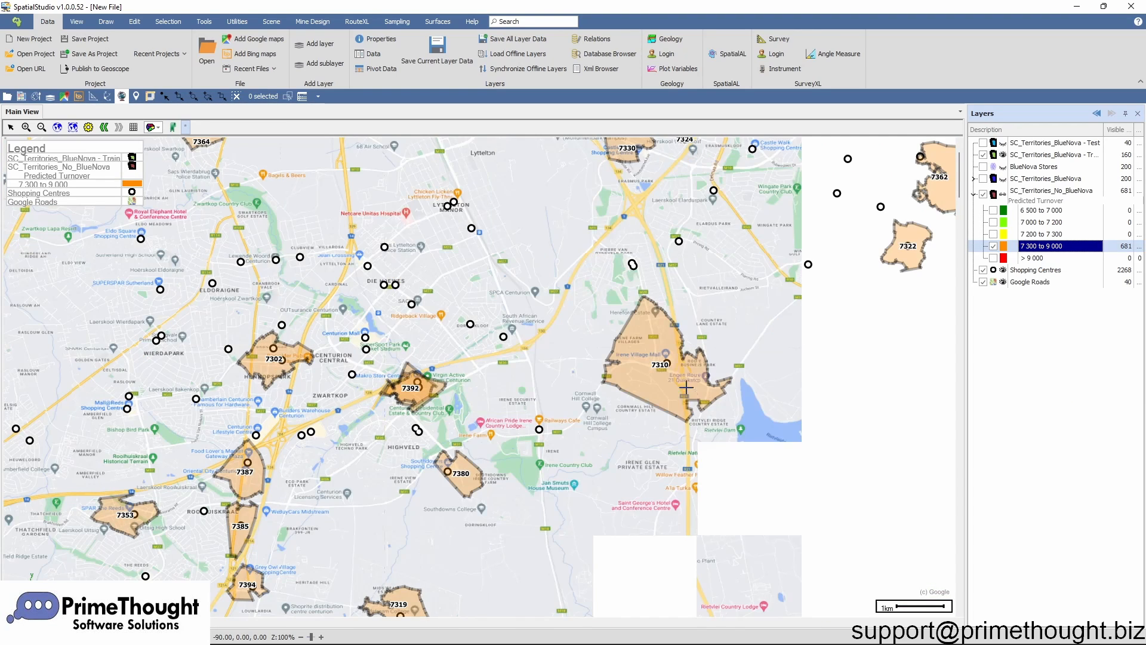
scroll(683, 363, up, 1)
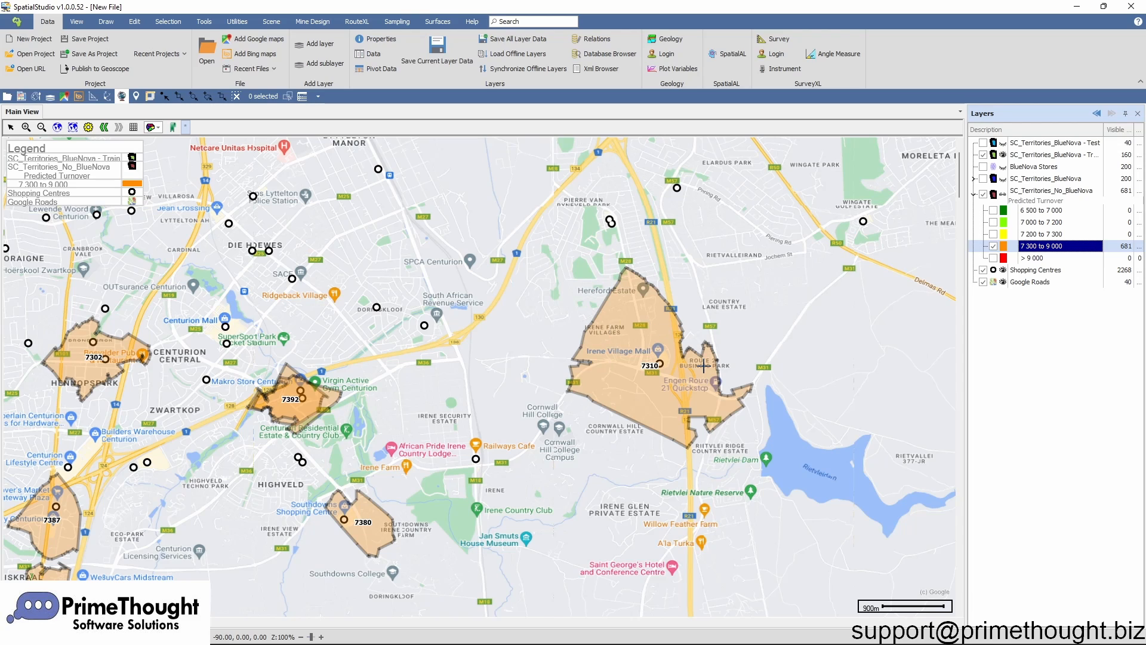
scroll(574, 339, down, 1)
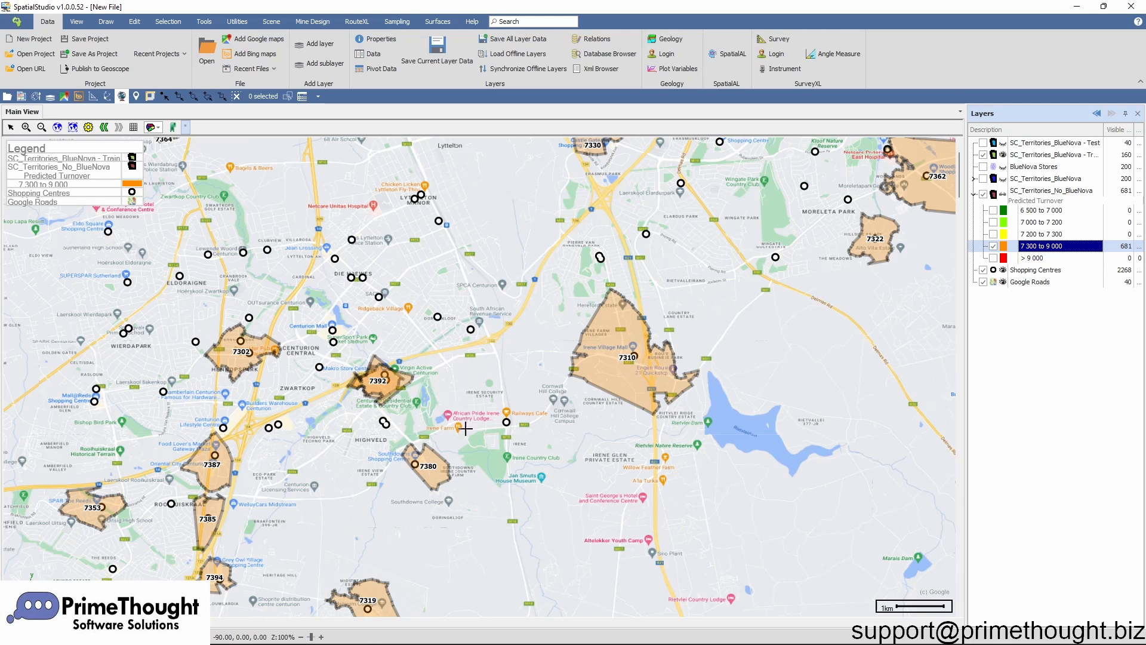
scroll(653, 364, up, 1)
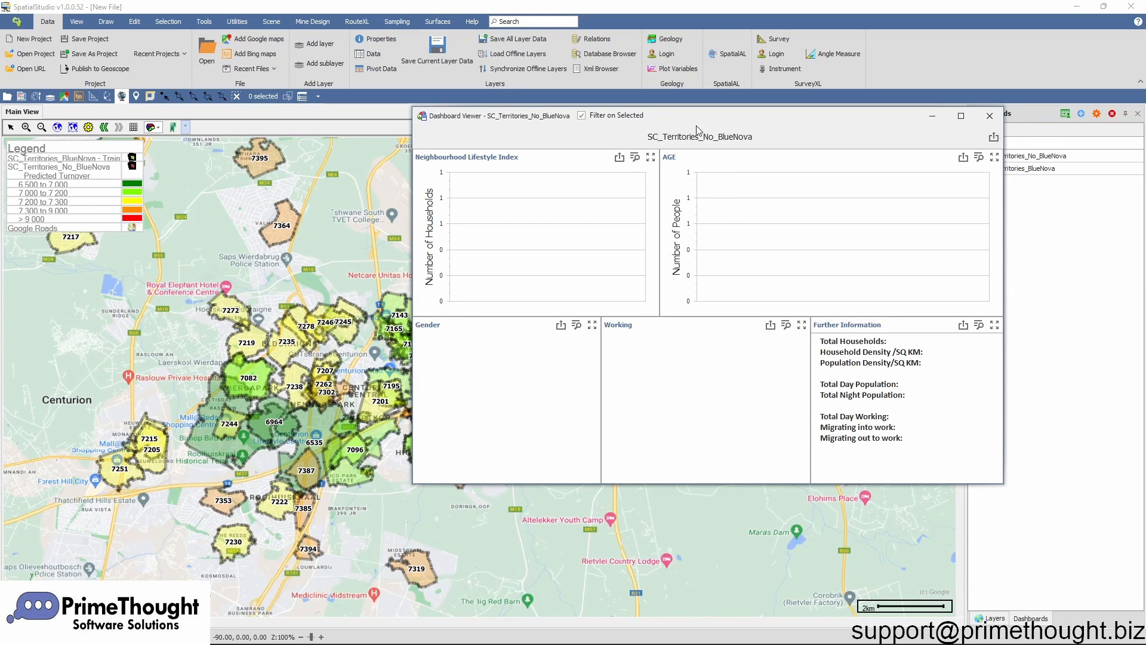
Step: Move the dashboard viewer off the Centurion territories, then select the territory labelled 7380 and examine its lifestyle and age charts
drag(700, 123, 751, 67)
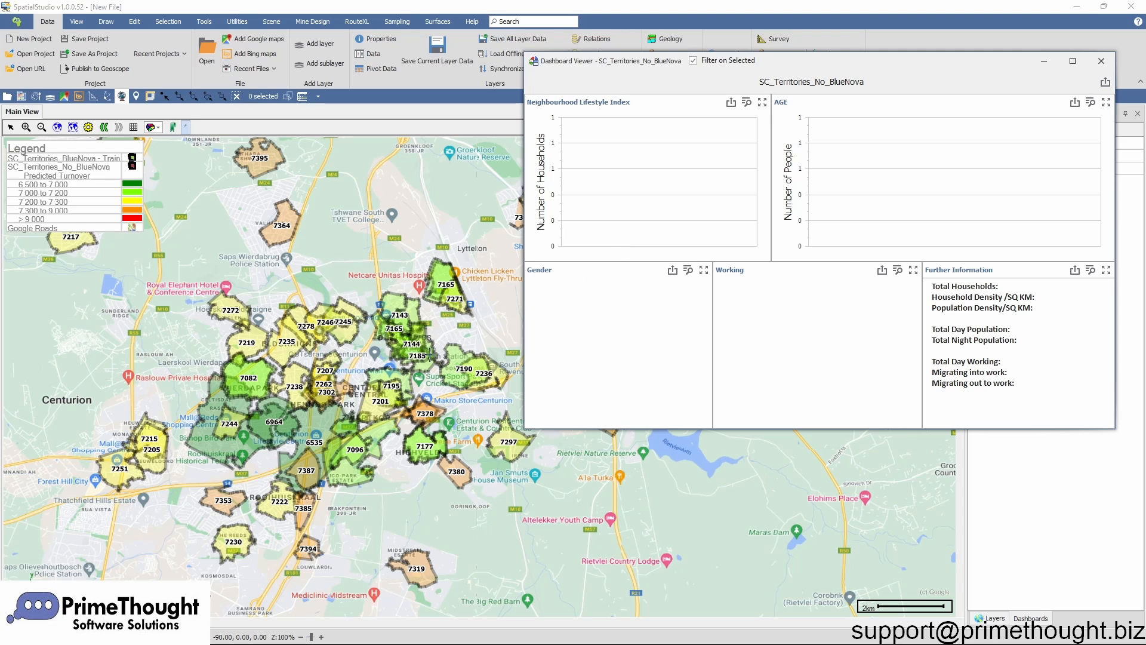
scroll(362, 399, up, 1)
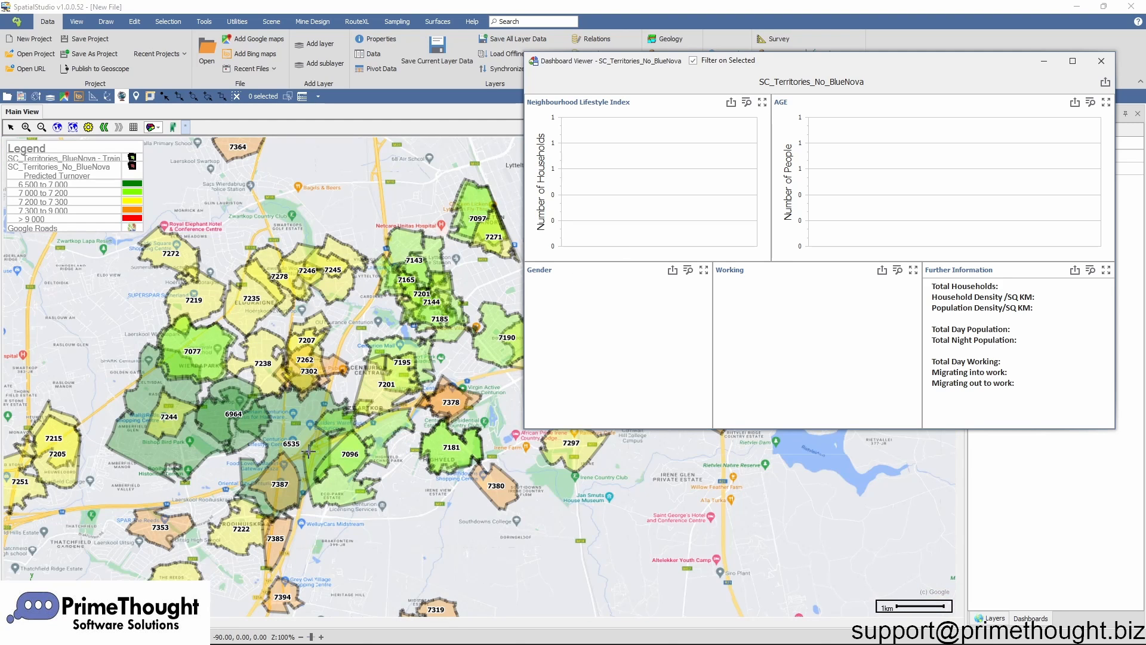
scroll(400, 444, up, 1)
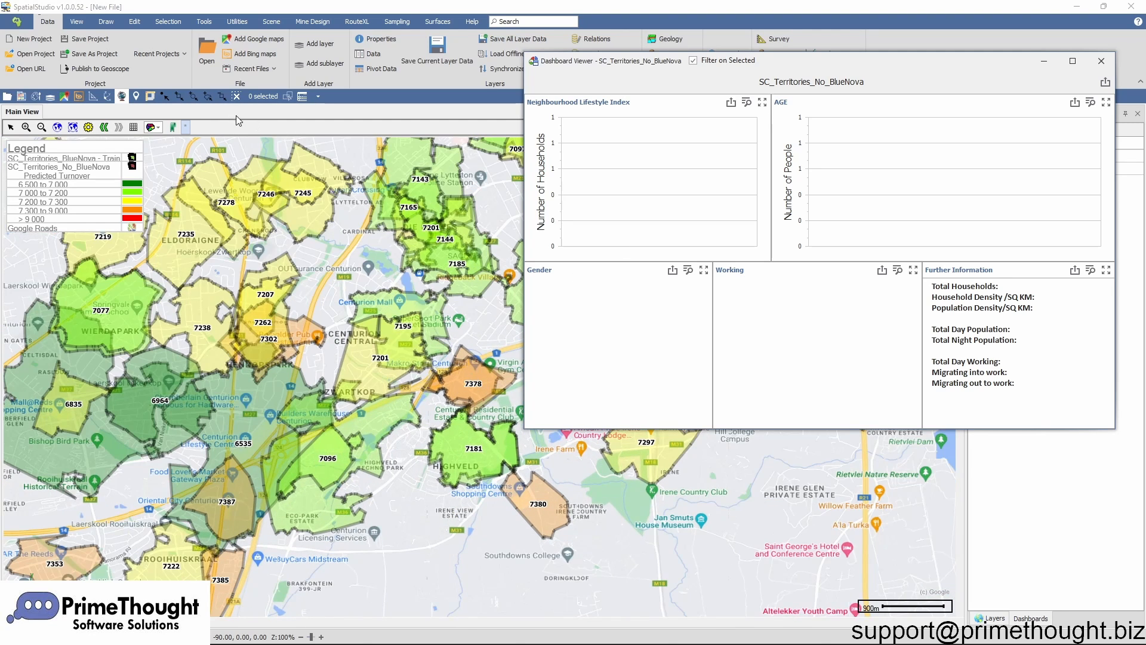
click(170, 99)
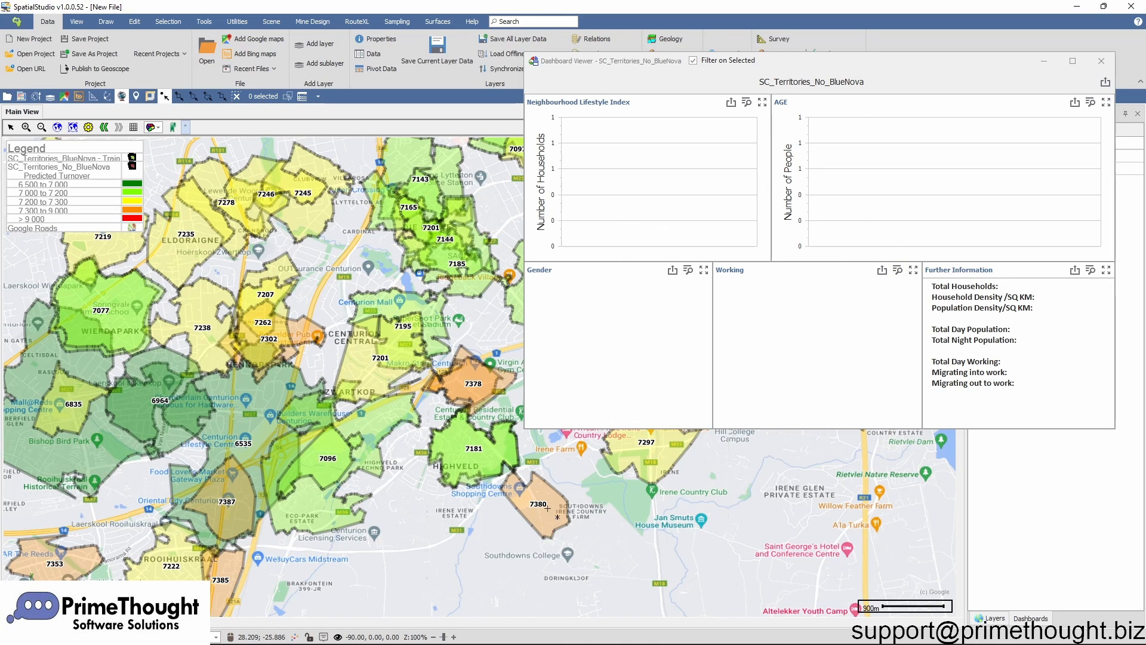
click(539, 490)
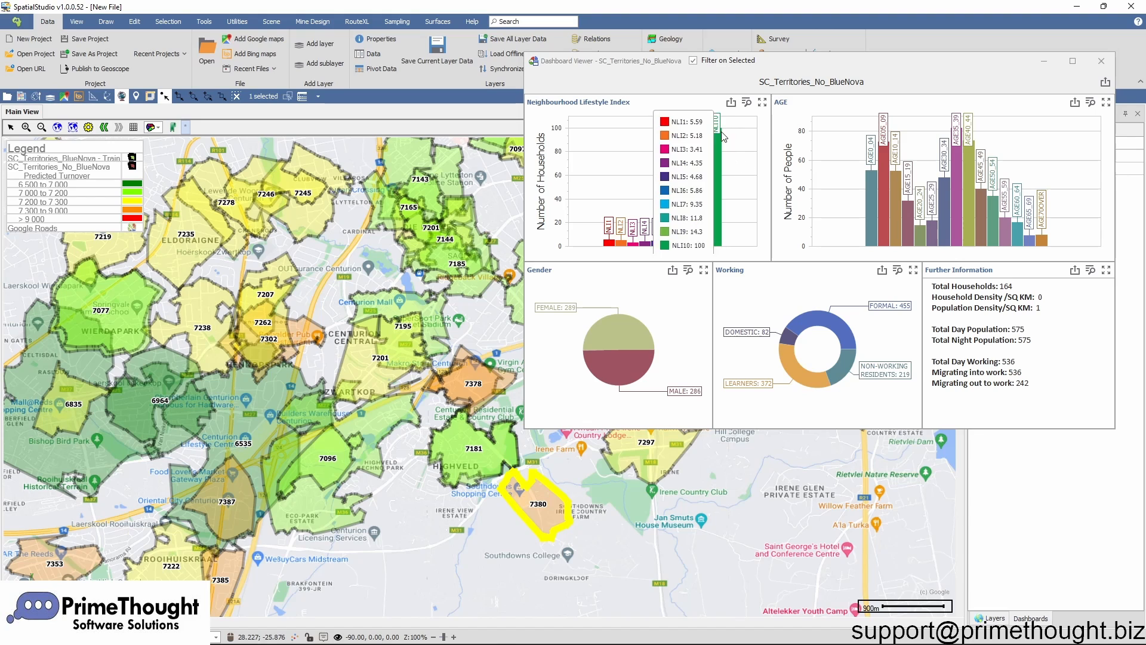
mouse_move(993, 247)
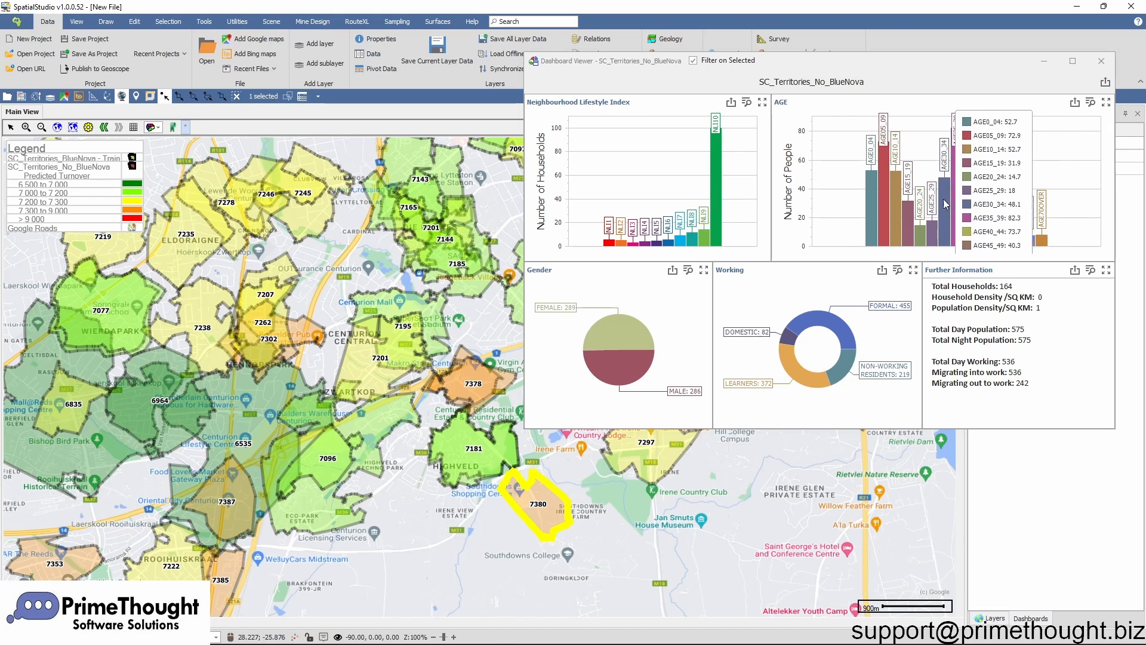